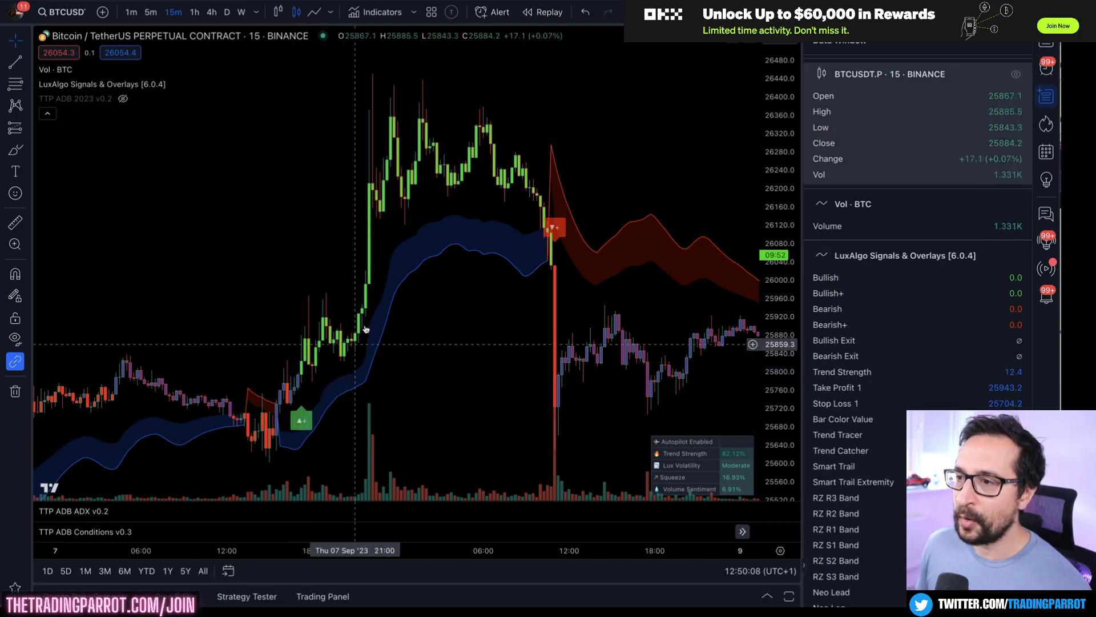
Examine the LuxAlgo Signals & Overlays dashboard on the chart and the indicator's input settings.
click(87, 100)
double_click(86, 100)
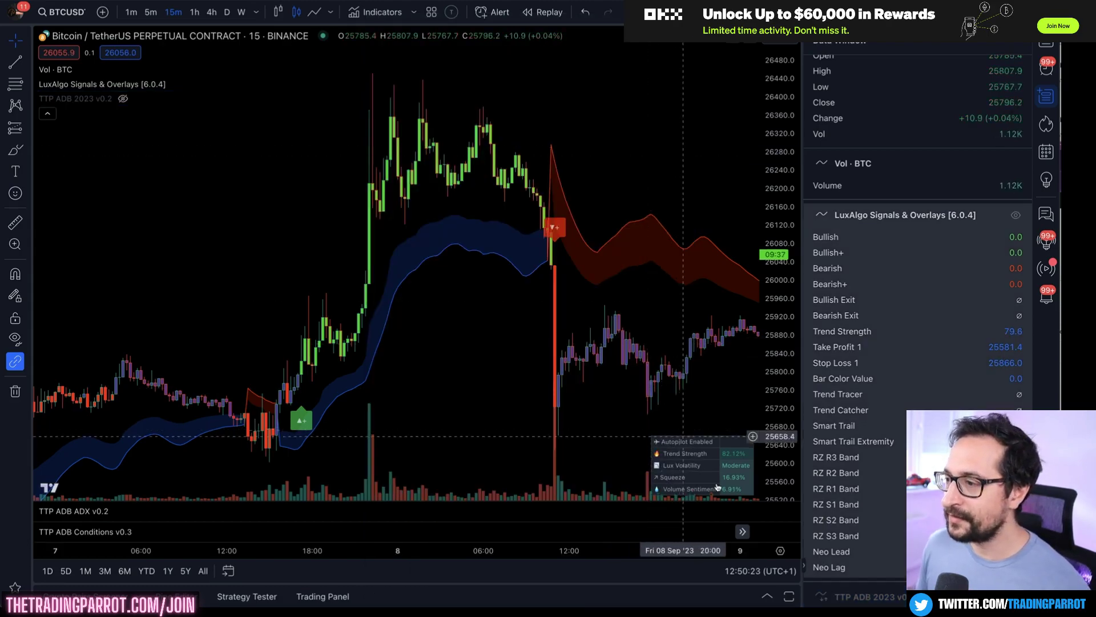
mouse_move(723, 471)
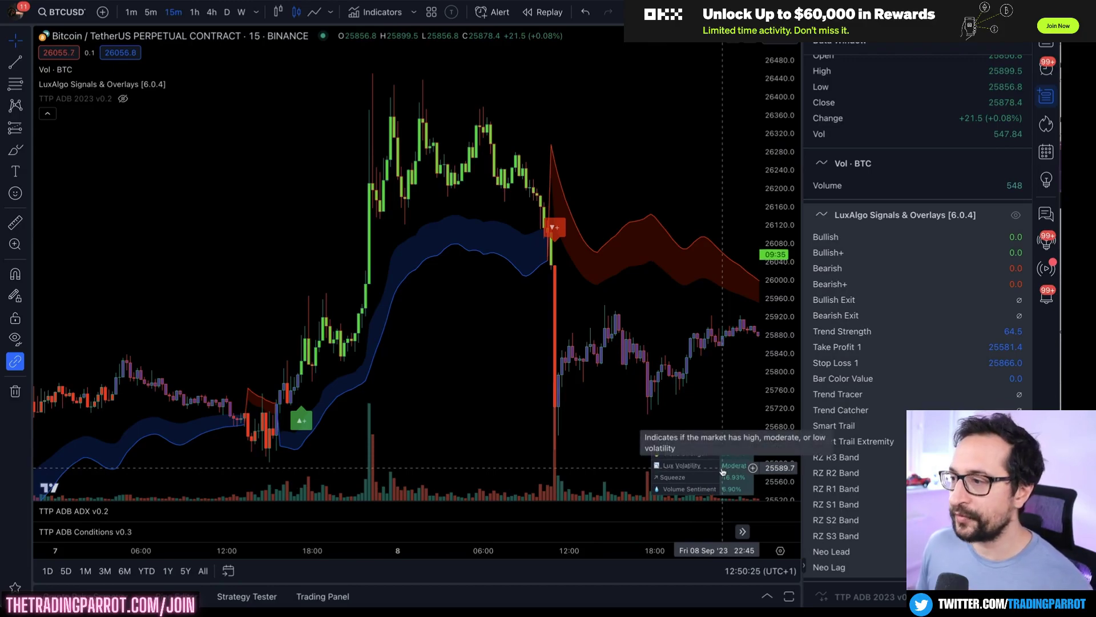
mouse_move(84, 87)
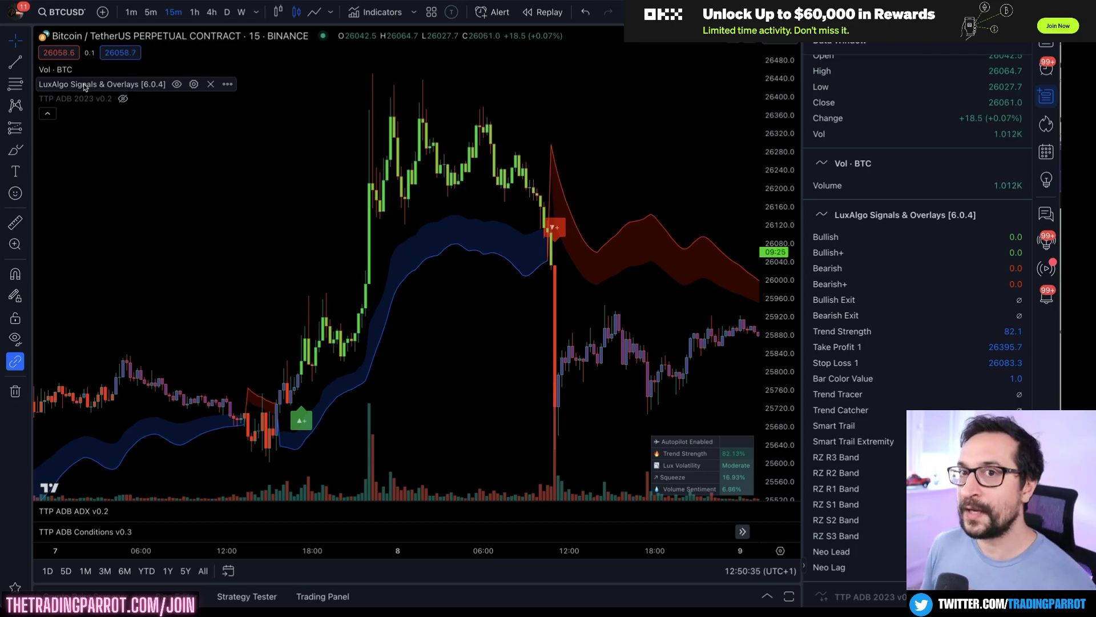
double_click(83, 84)
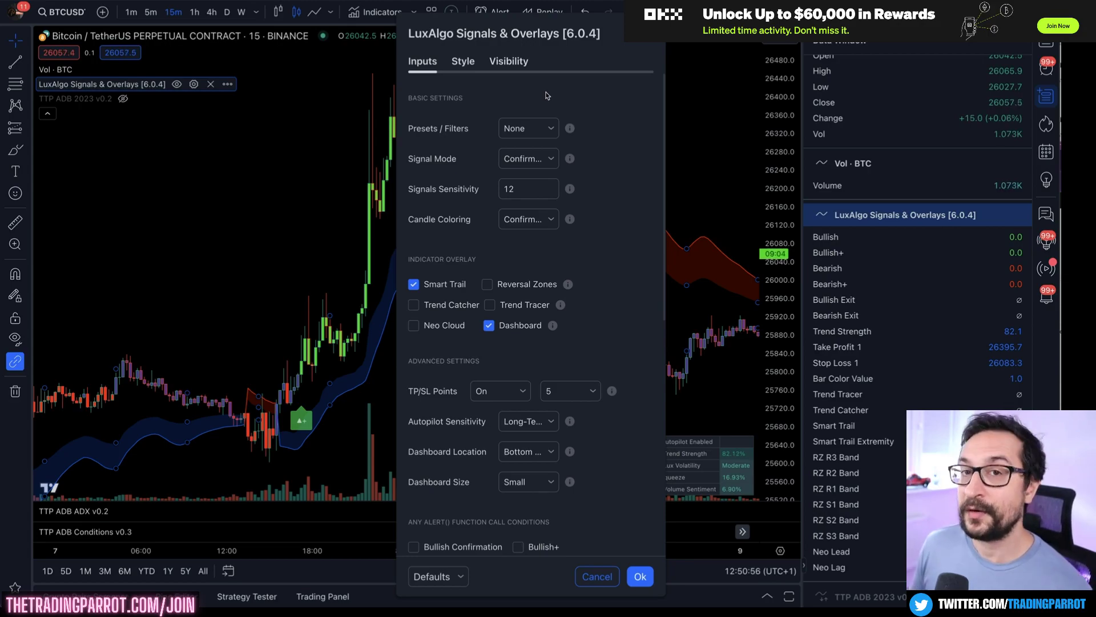
click(650, 34)
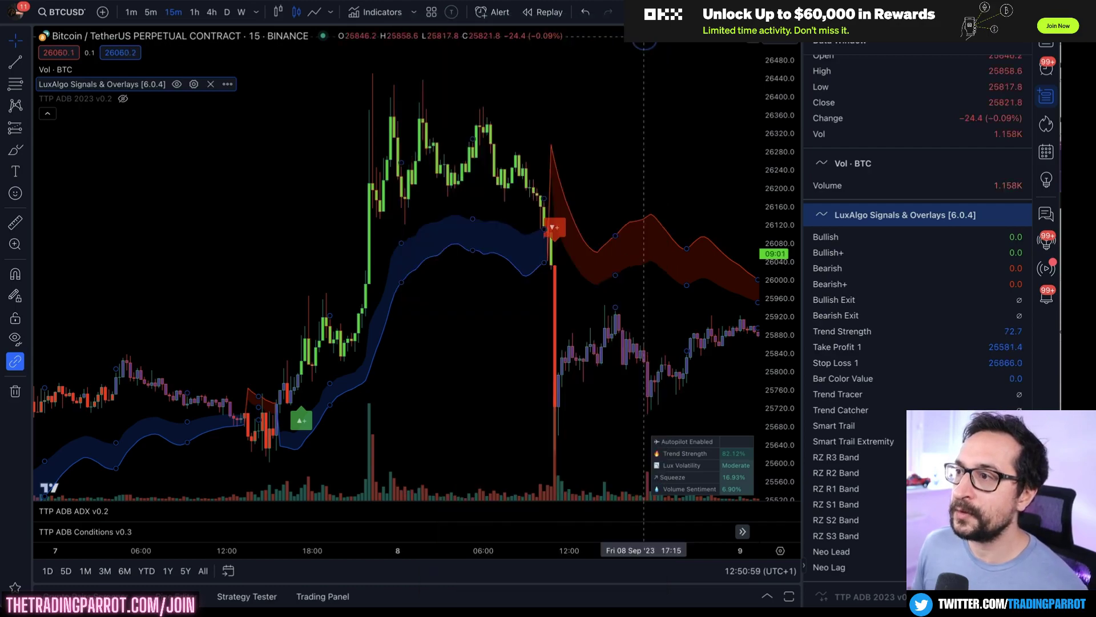
Review the TTP ADB 2023 v0.2 input settings and the LuxAlgo output values in the Data Window.
double_click(104, 102)
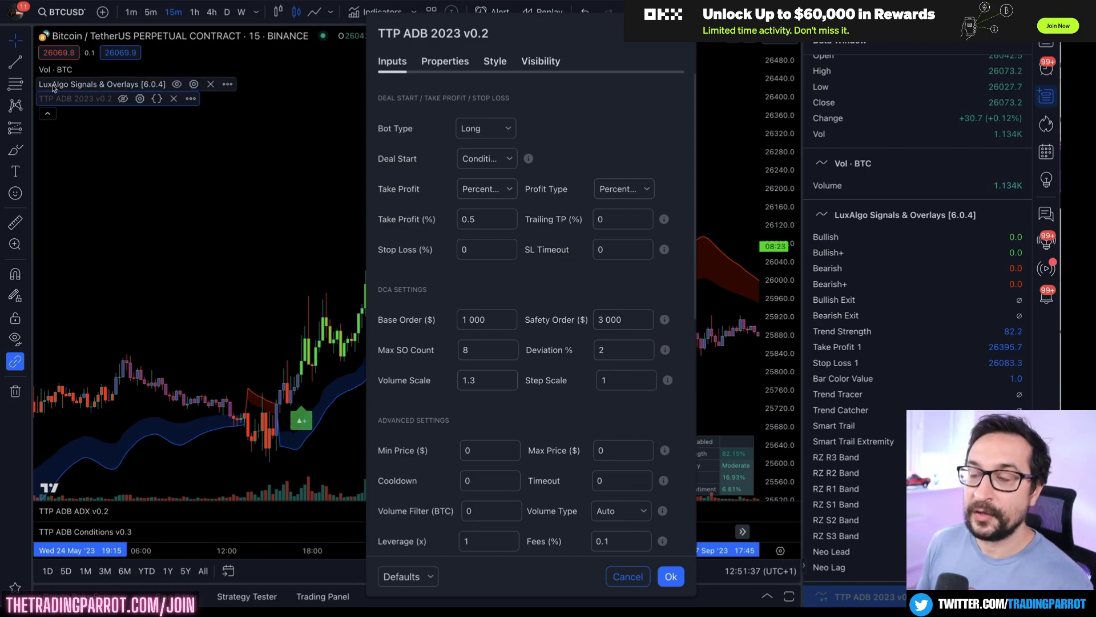
key(Escape)
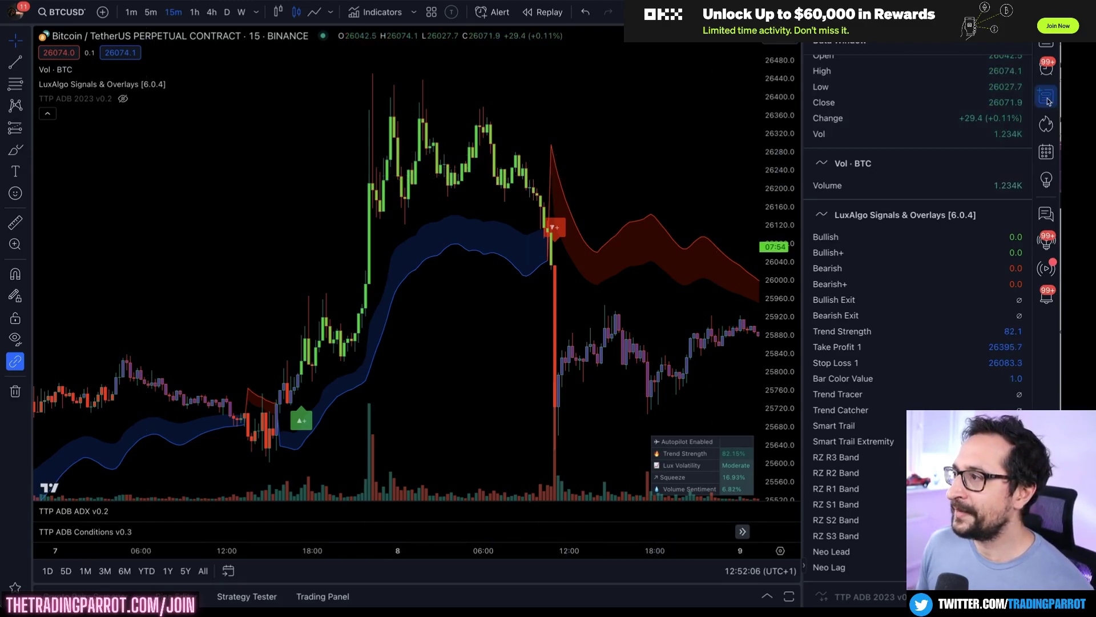
click(98, 86)
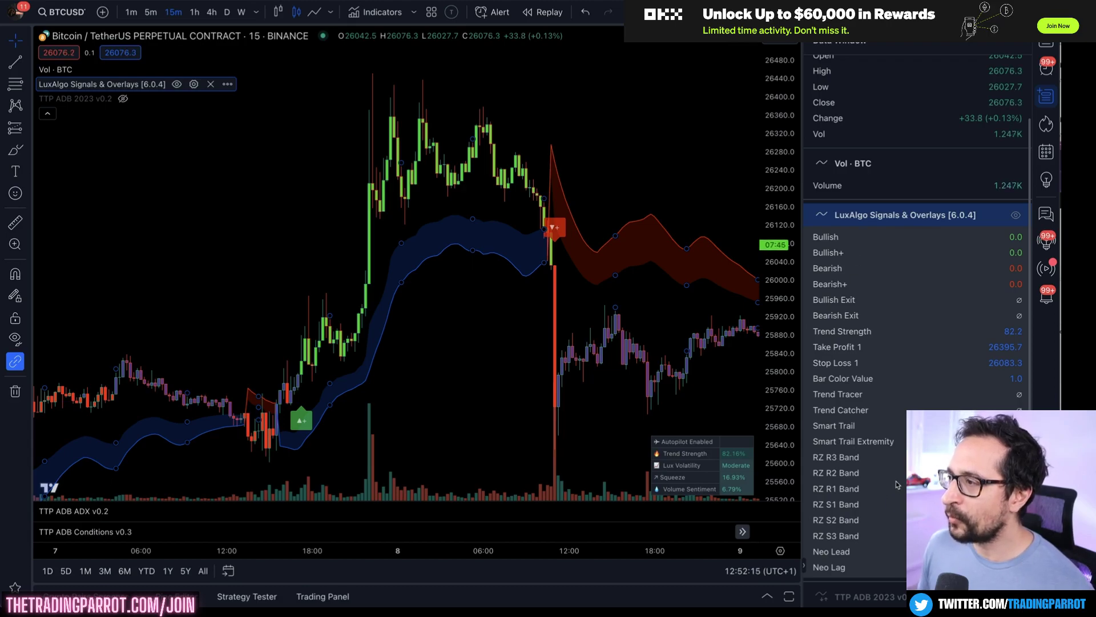
scroll(896, 484, down, 1)
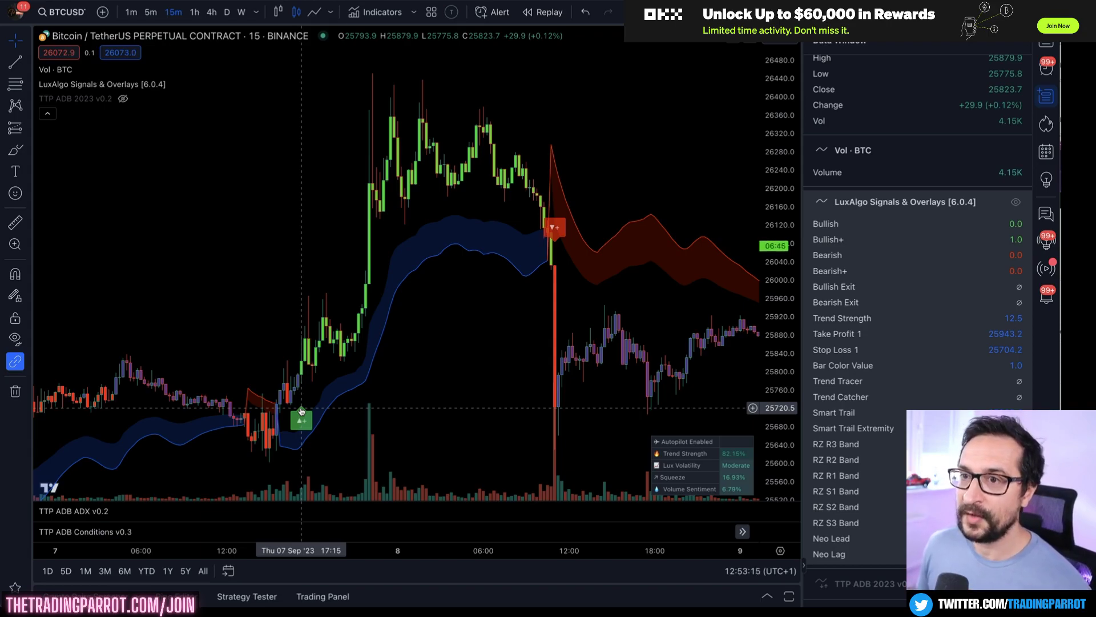
Check which indicator outputs are available as the Plugin 01 source in the TTP ADB 2023 v0.2 settings.
double_click(97, 101)
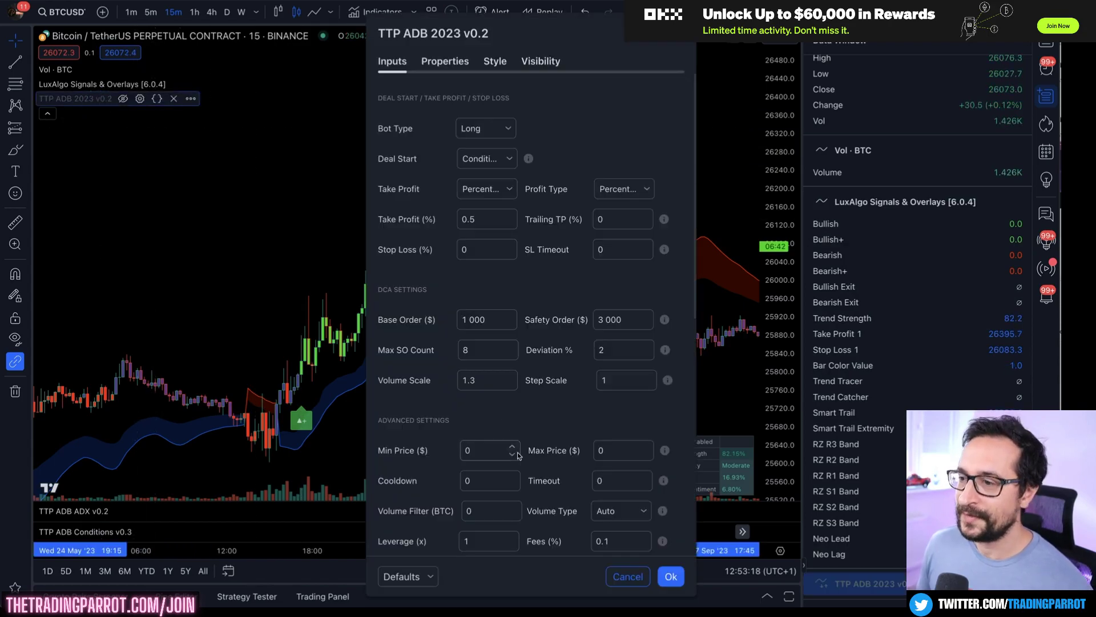
scroll(515, 403, down, 5)
click(491, 389)
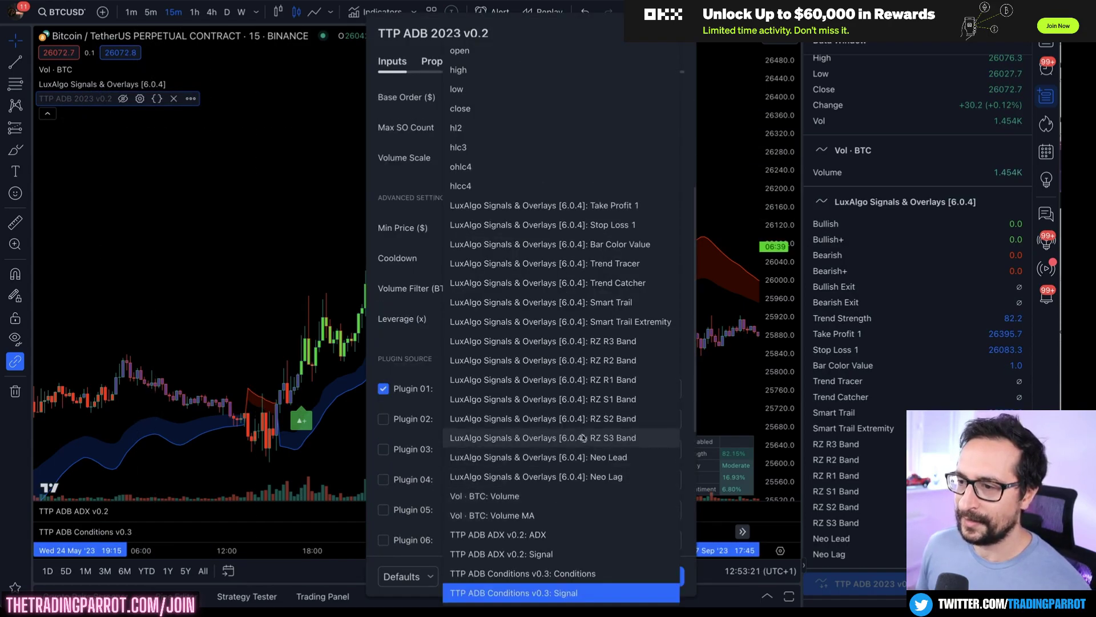
click(485, 388)
click(484, 389)
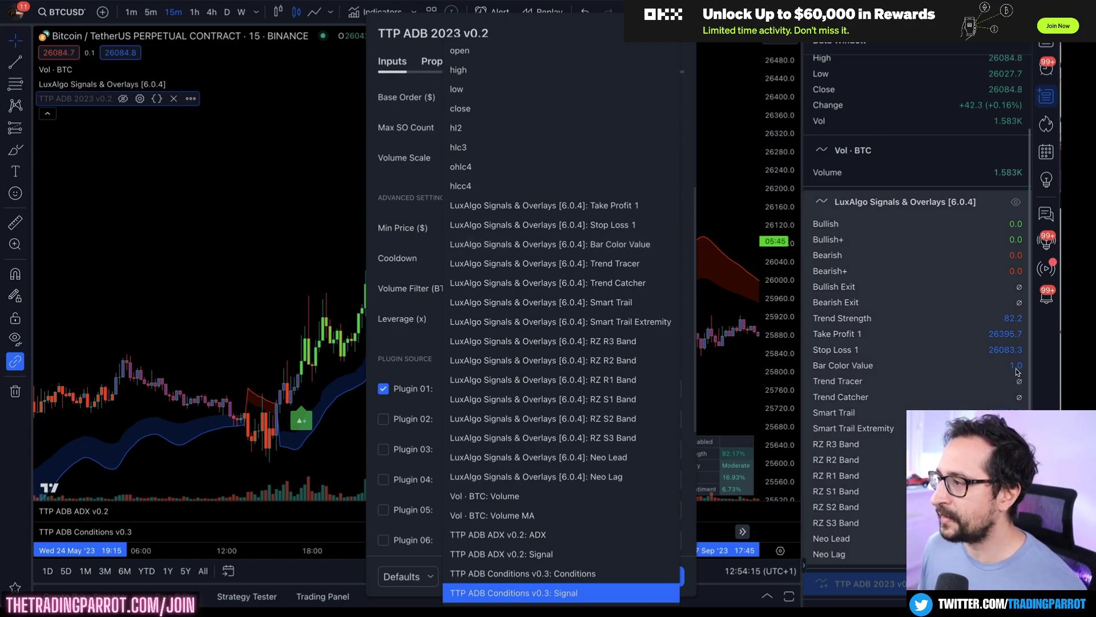
key(Escape)
key(Escape)
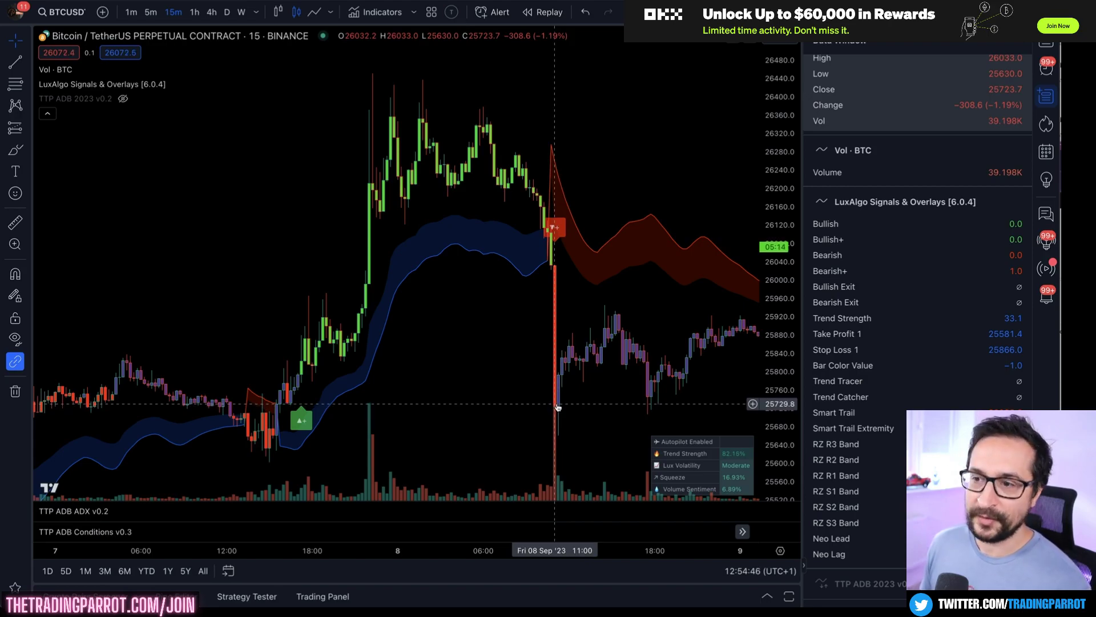
Circle the green bullish signal, the red bearish signal, the price peak between them and a few earlier candles with the Brush.
key(alt+r)
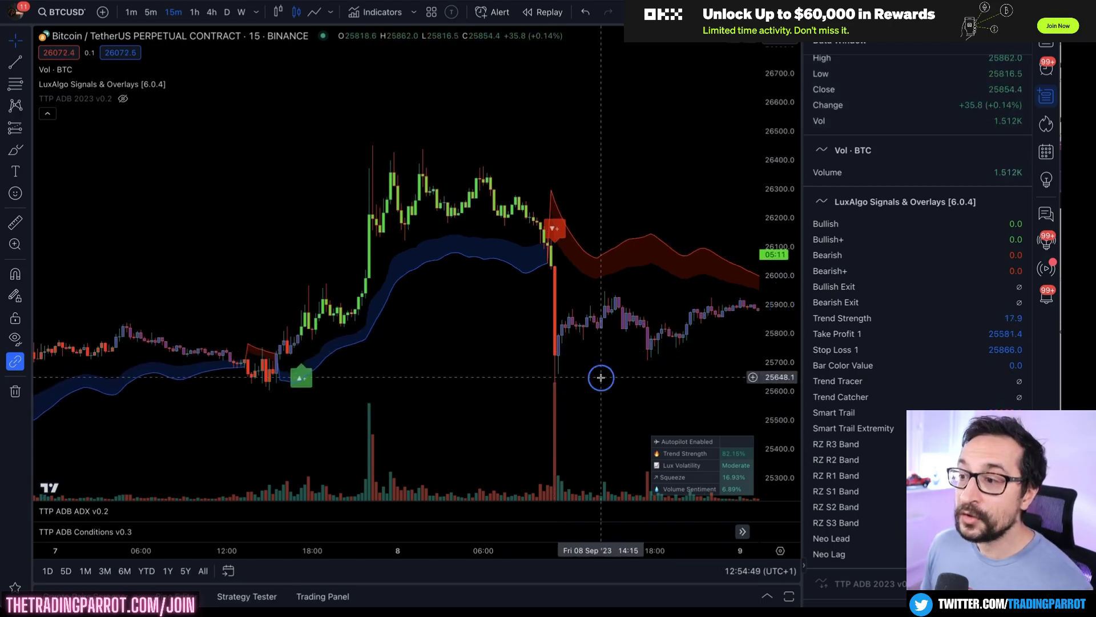
click(15, 150)
drag(311, 285, 329, 288)
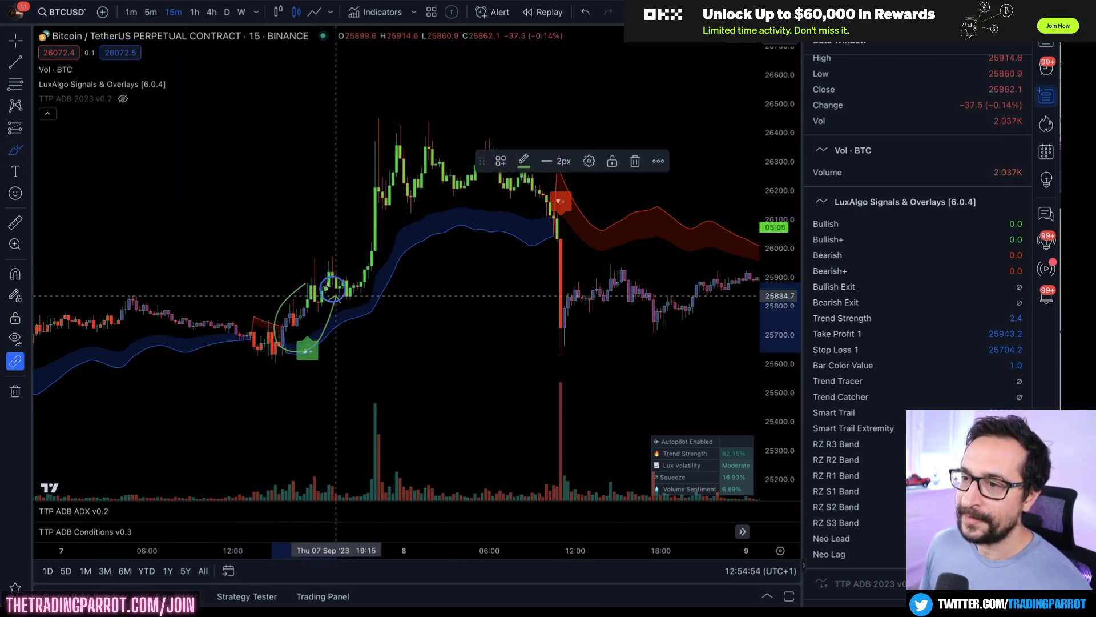
mouse_move(571, 193)
mouse_down()
mouse_move(522, 228)
mouse_move(574, 196)
mouse_up()
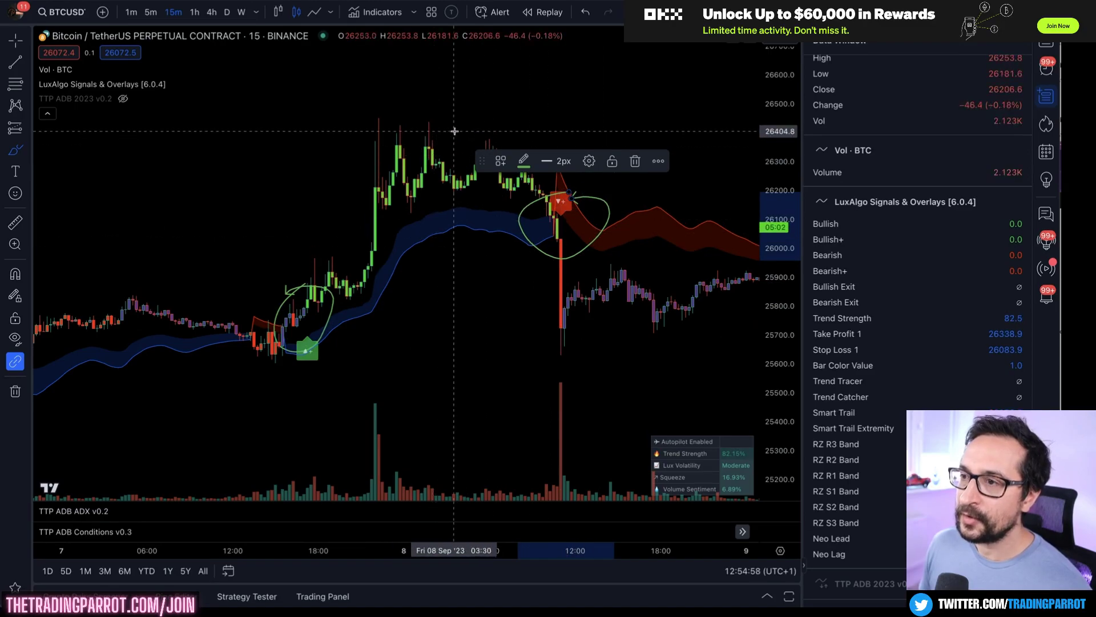
mouse_move(455, 131)
mouse_down()
mouse_move(422, 172)
mouse_move(464, 142)
mouse_move(451, 130)
mouse_up()
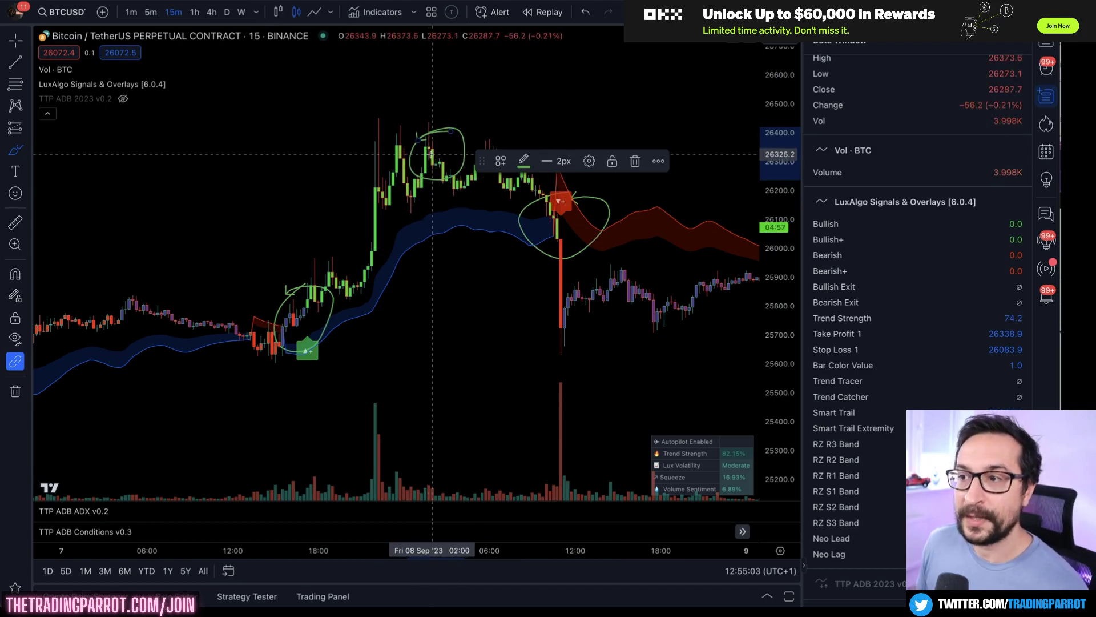
mouse_move(552, 193)
mouse_down()
mouse_move(539, 252)
mouse_move(623, 214)
mouse_move(582, 186)
mouse_up()
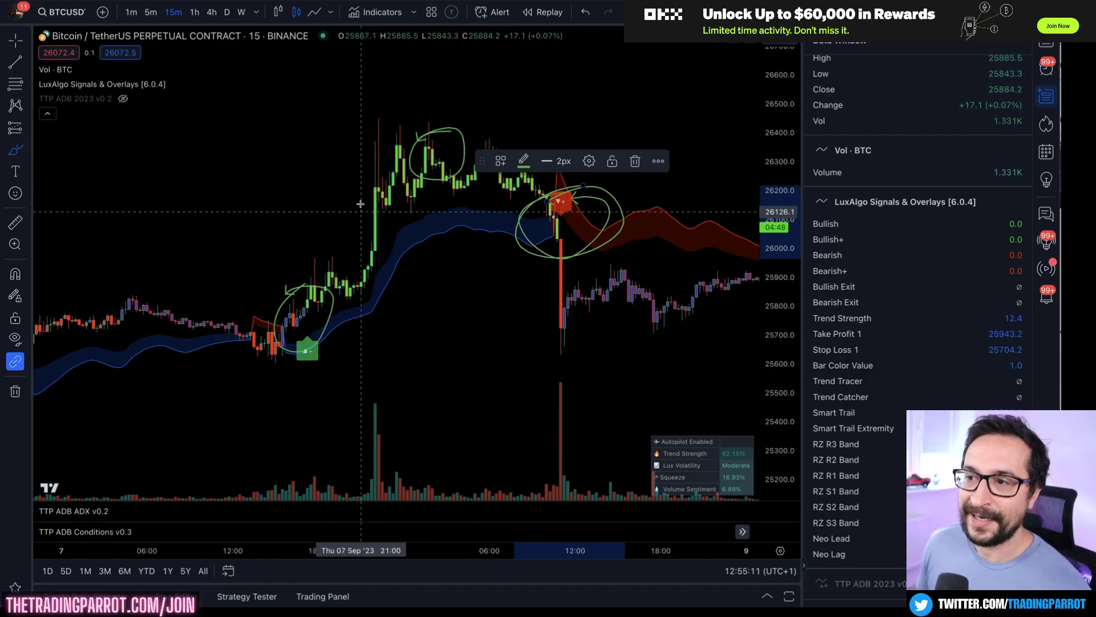
mouse_move(318, 283)
mouse_down()
mouse_move(269, 334)
mouse_move(300, 360)
mouse_move(335, 292)
mouse_up()
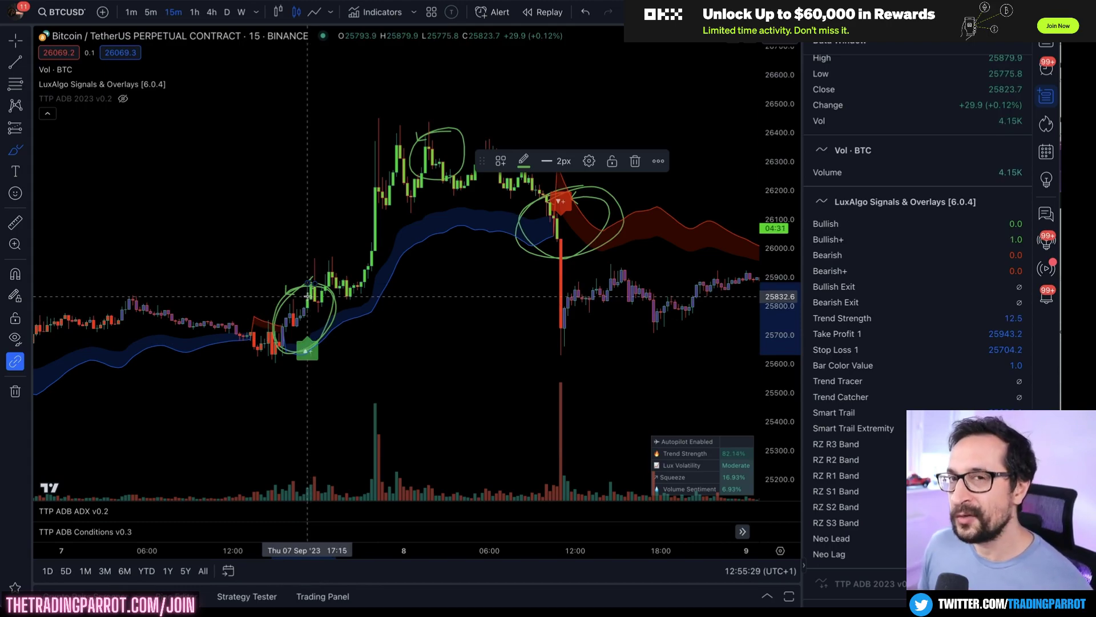
mouse_move(162, 306)
mouse_down()
mouse_move(152, 321)
mouse_move(187, 323)
mouse_move(159, 313)
mouse_move(174, 313)
mouse_up()
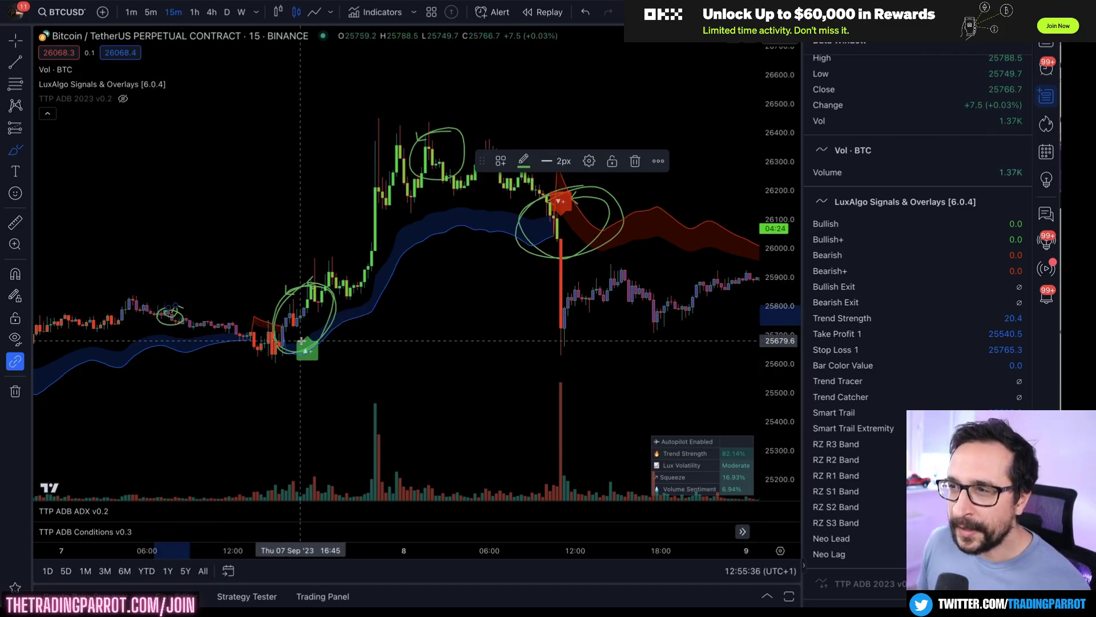
Remove all the brush drawings from the chart.
double_click(153, 84)
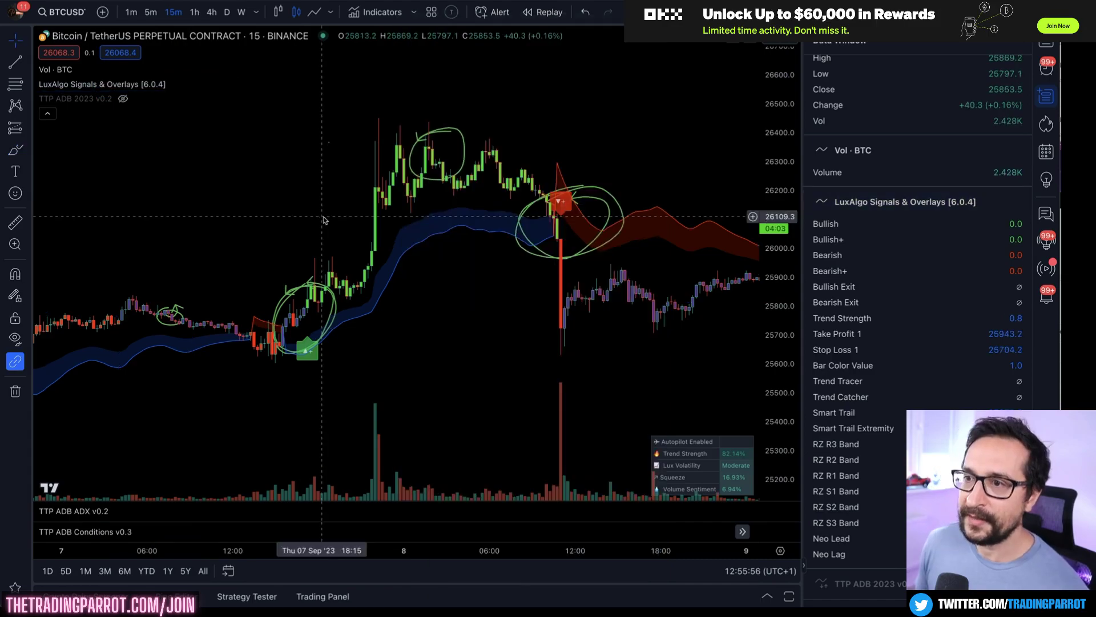
right_click(324, 218)
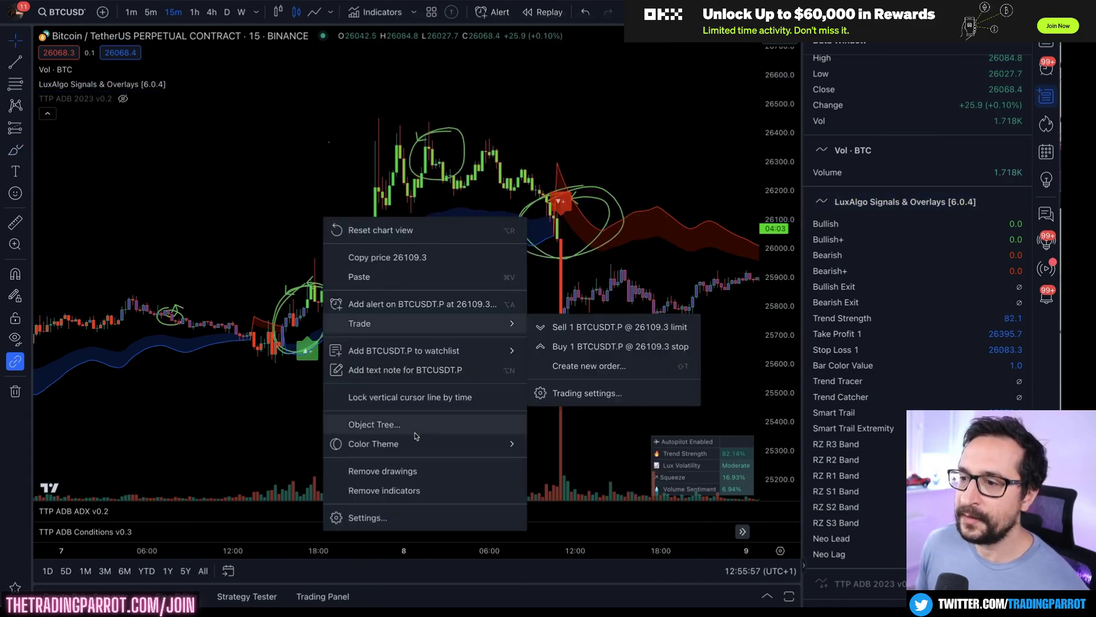
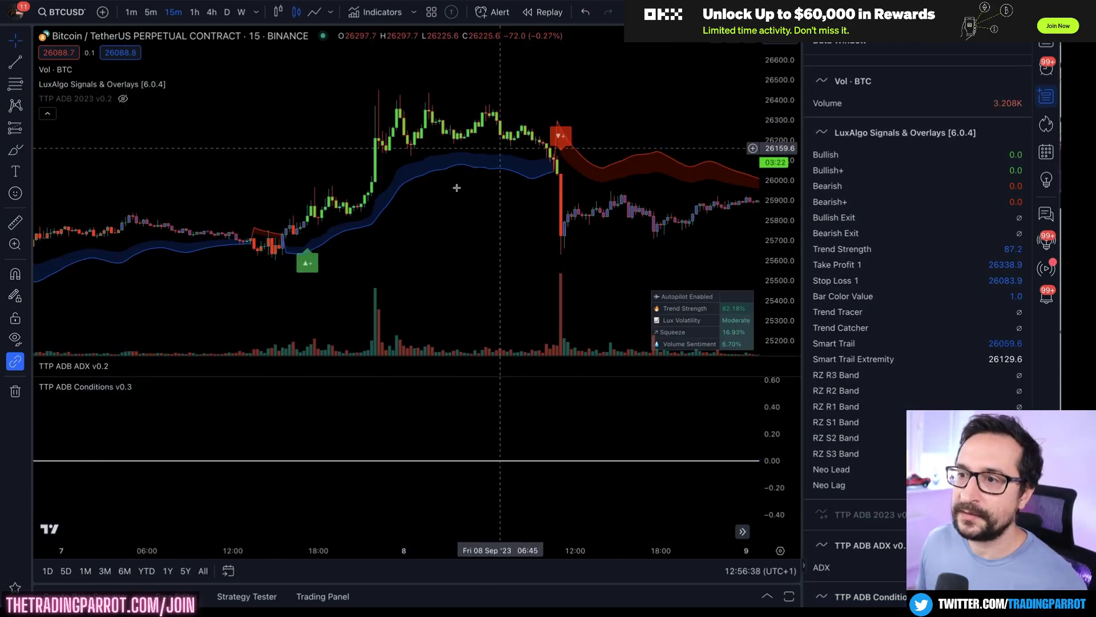
In TTP ADB Conditions v0.3, set Source 1 to LuxAlgo Signals & Overlays [6.0.4]: Bar Color Value and compare it against Value.
double_click(106, 388)
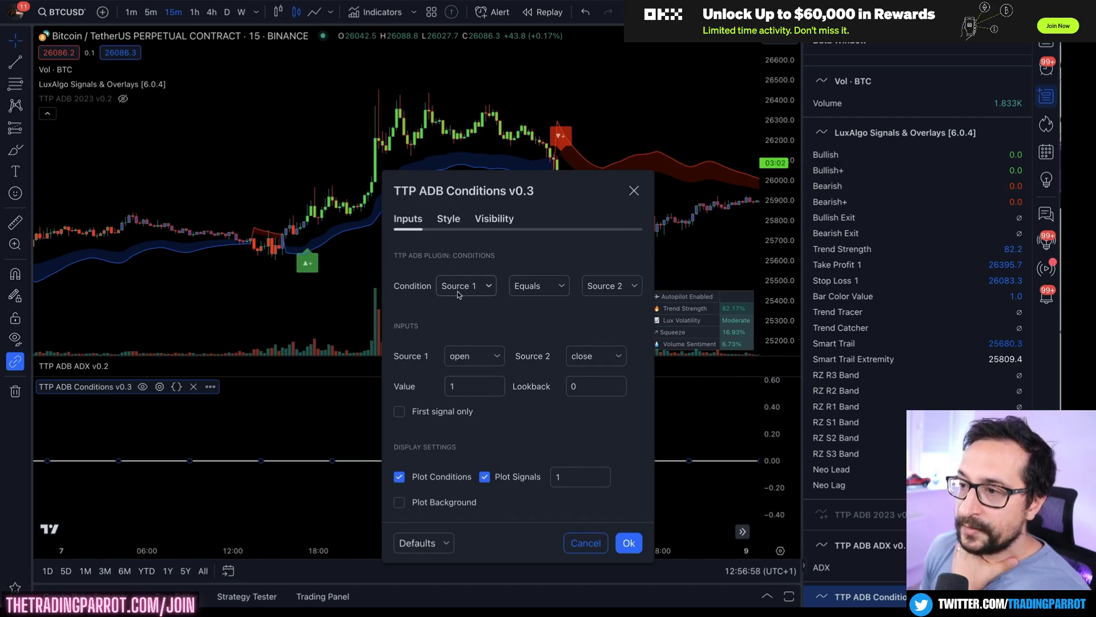
click(559, 286)
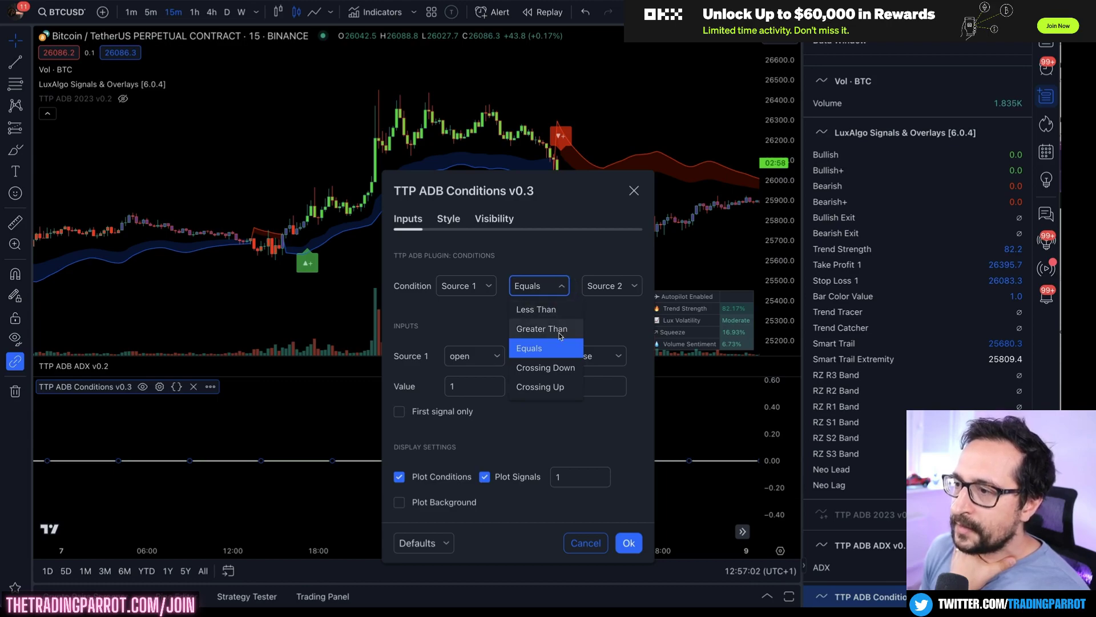
click(559, 369)
click(495, 356)
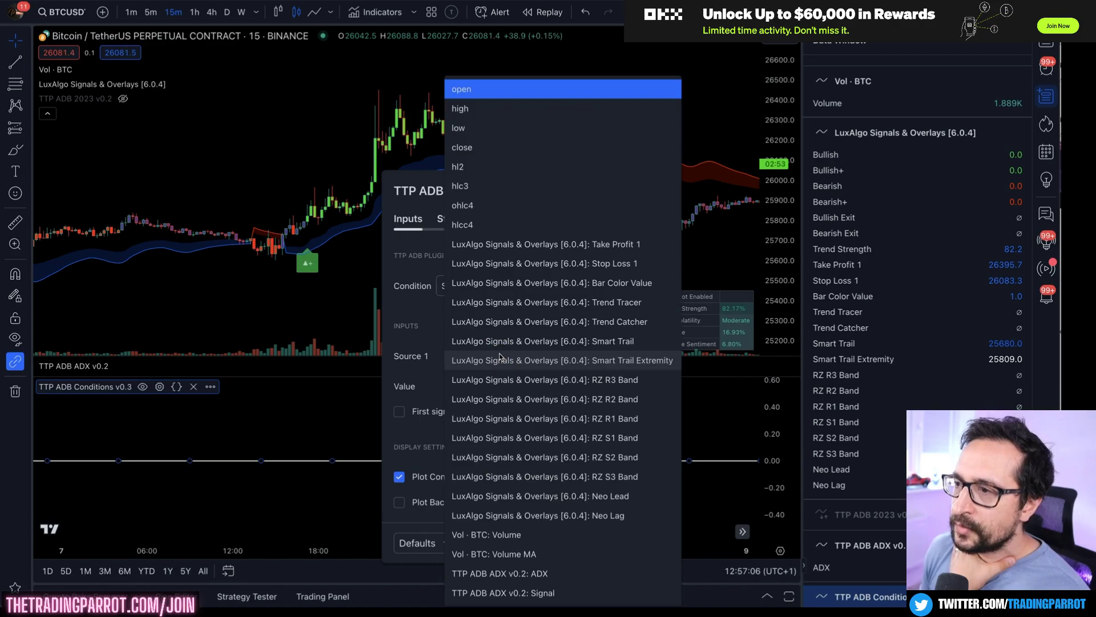
click(609, 283)
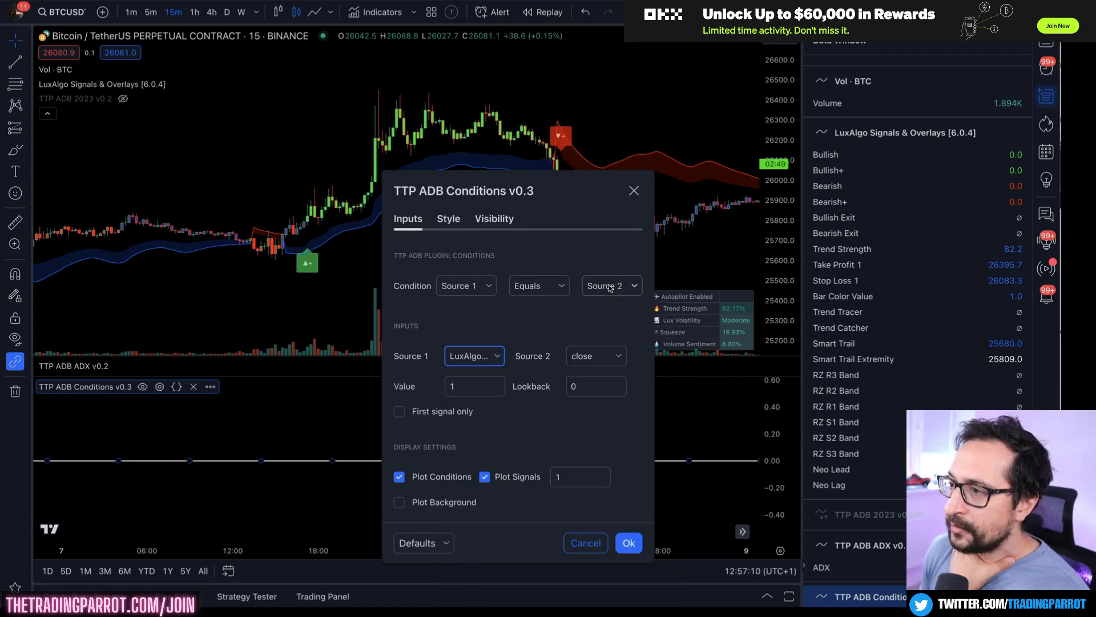
click(475, 389)
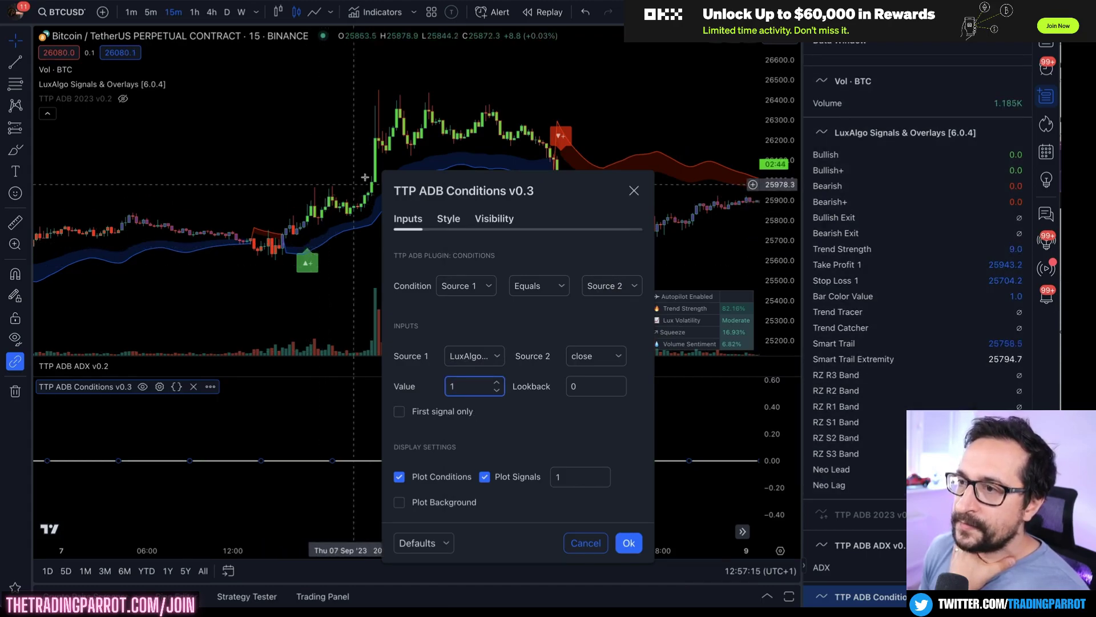
click(635, 287)
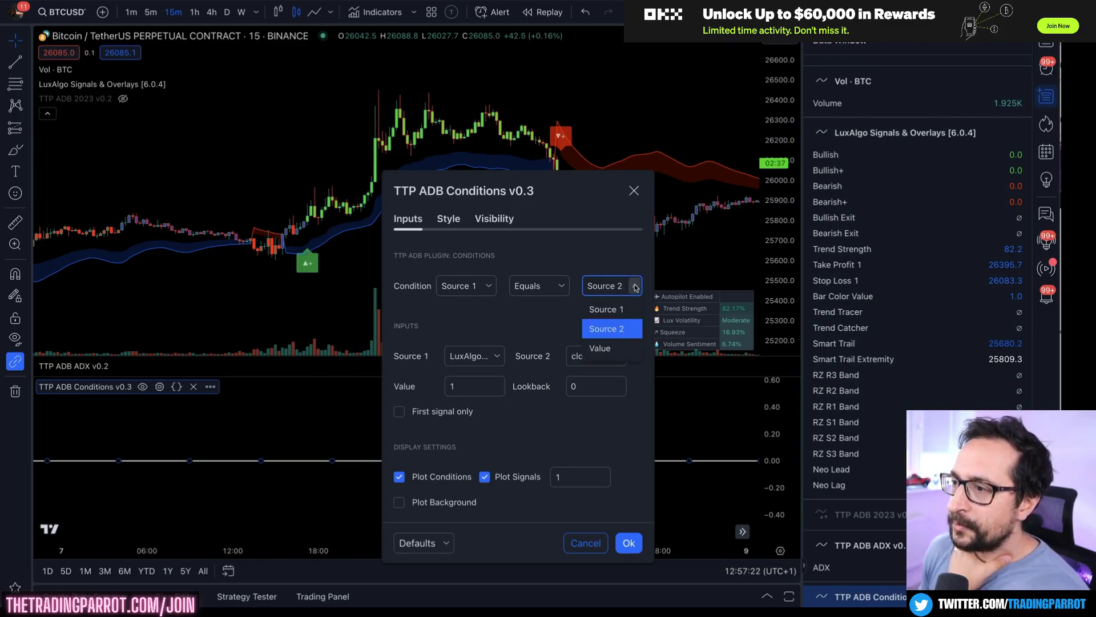
click(622, 349)
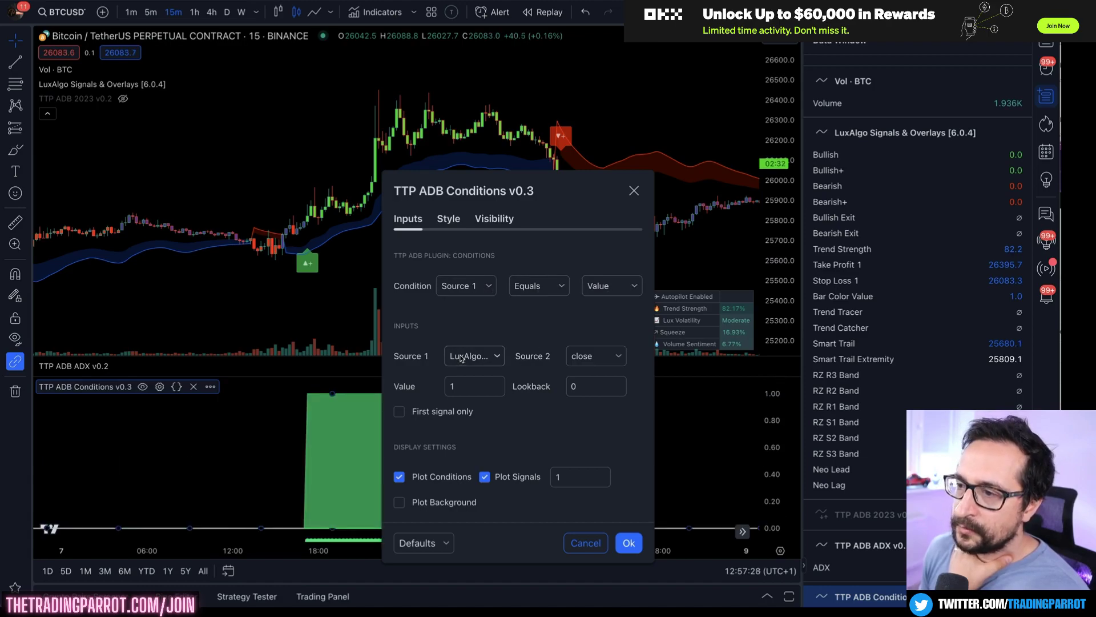
Change the condition to Greater Than with a value of 0, enable First signal only, and apply the settings.
drag(548, 202, 803, 94)
click(722, 280)
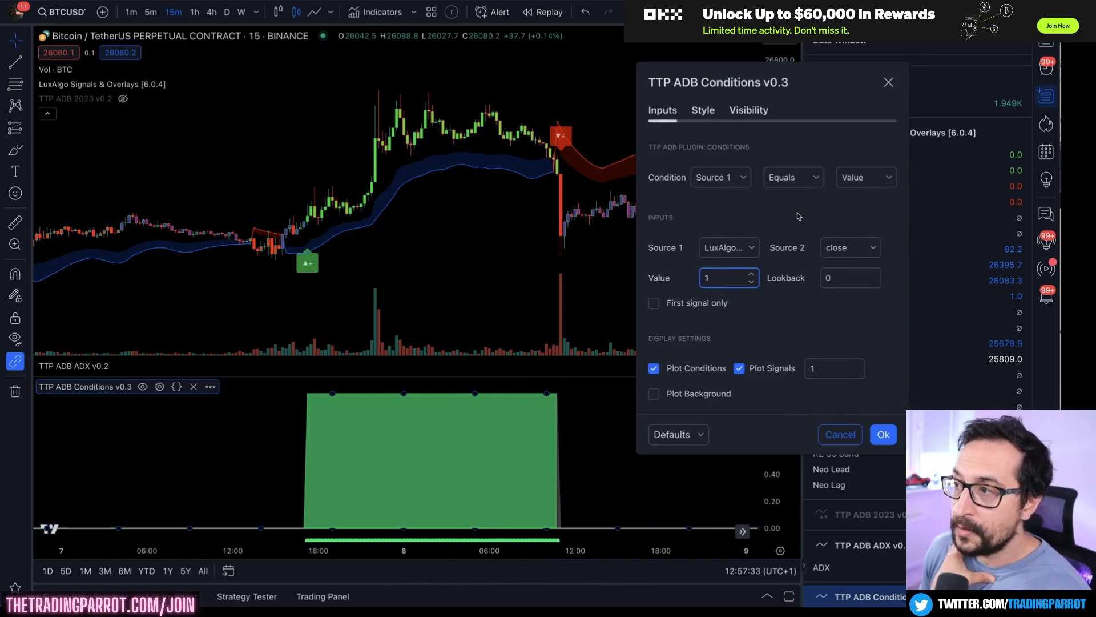
click(806, 180)
click(799, 220)
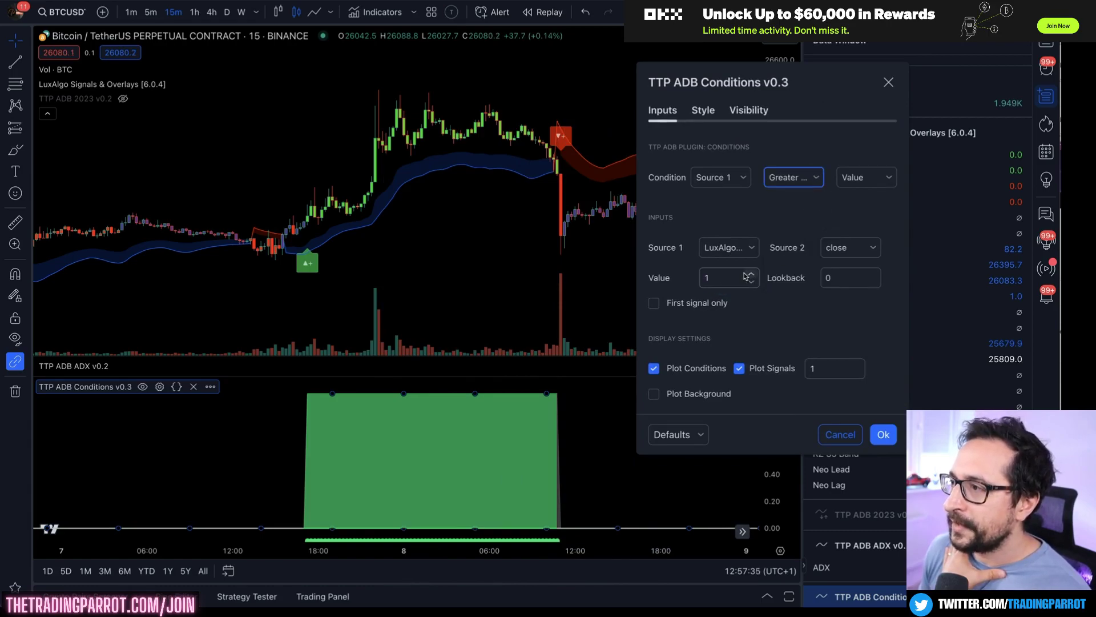
click(713, 277)
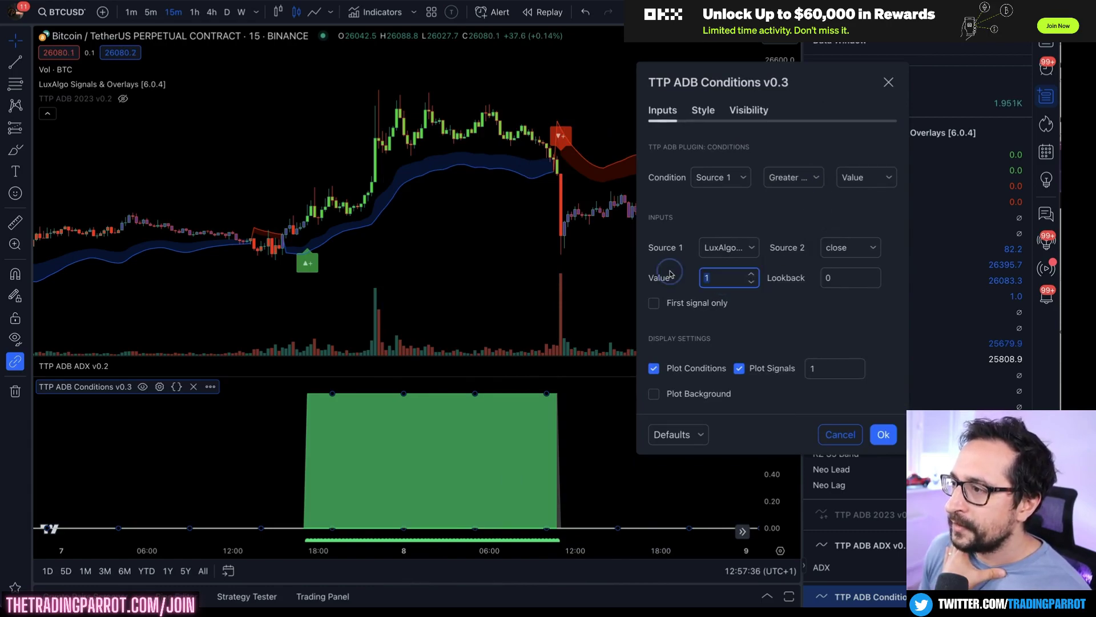
click(760, 197)
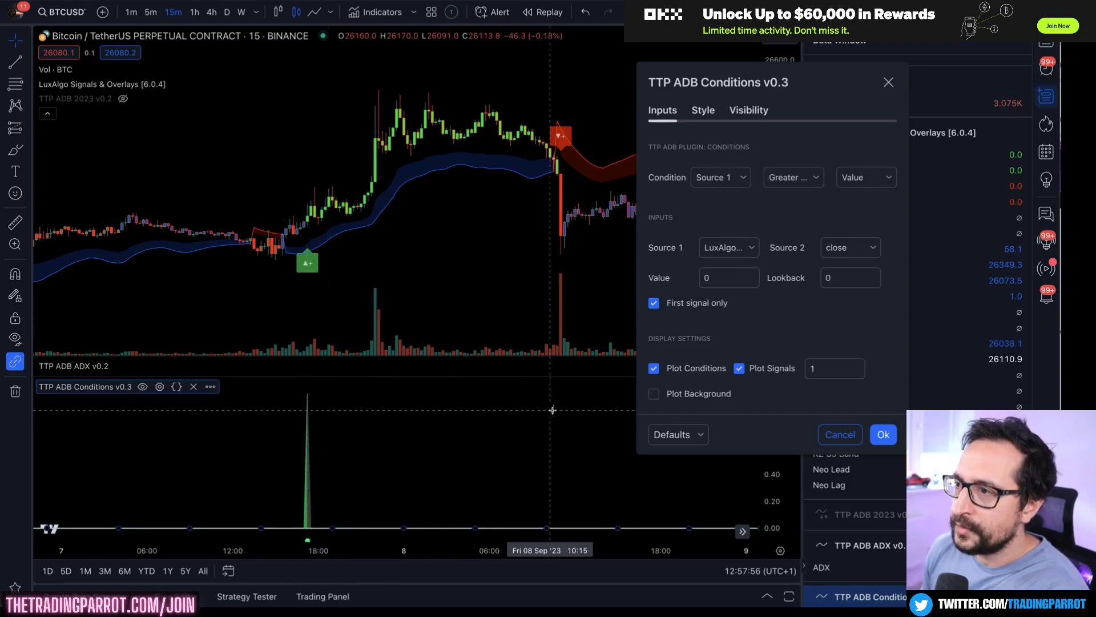
key(Return)
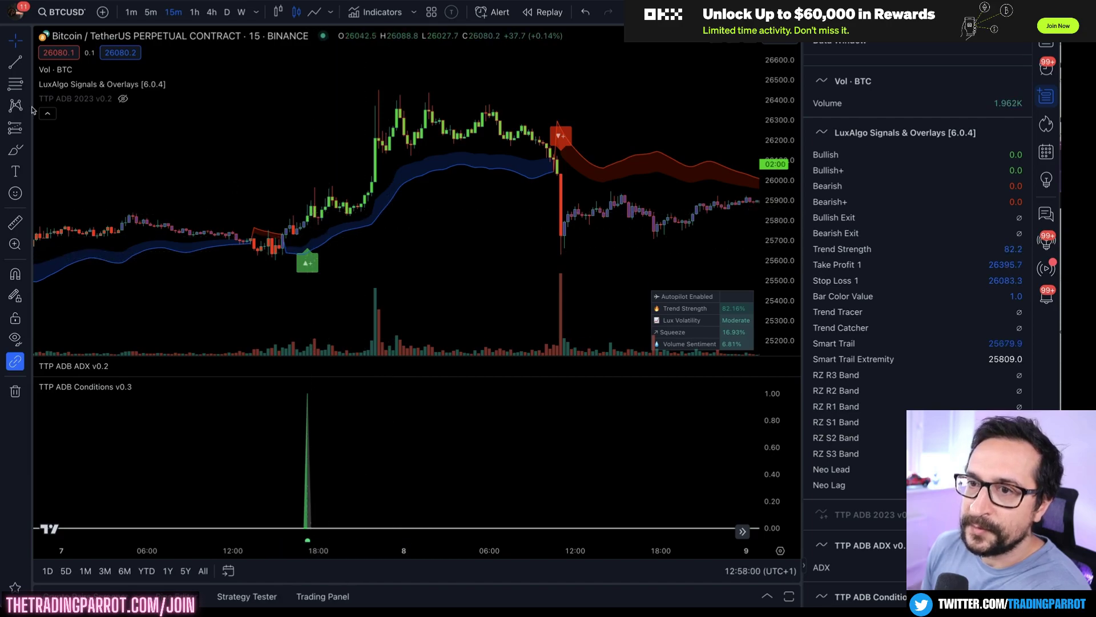
Mark the entry candle, the price move after it and the TTP ADB Conditions plot with the Brush, and review that plugin's inputs.
click(15, 149)
drag(313, 213, 371, 188)
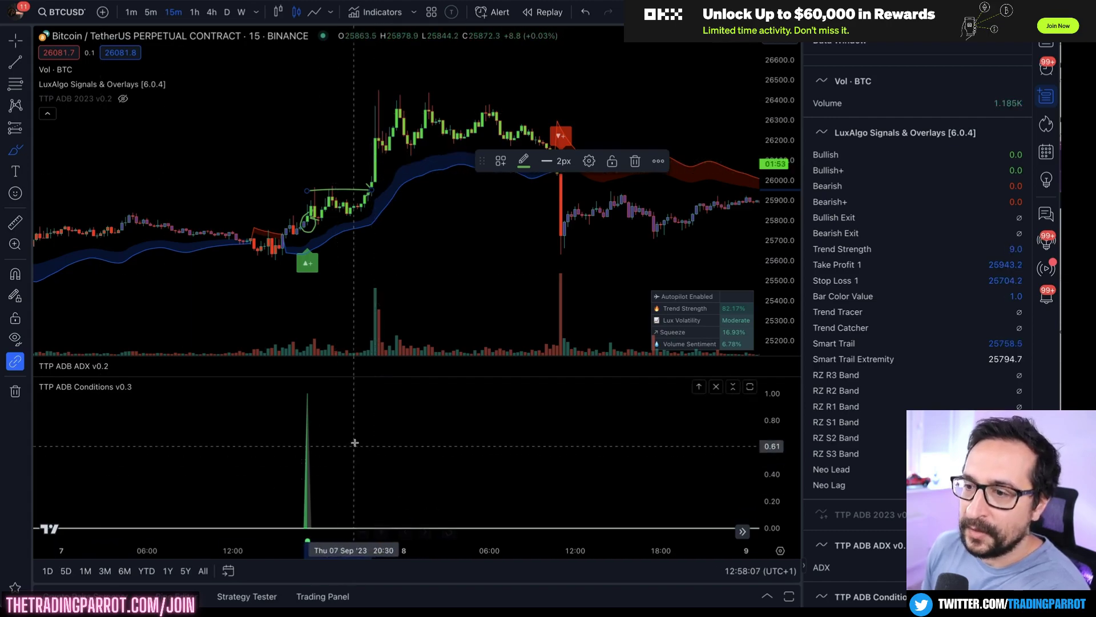
mouse_move(324, 393)
mouse_down()
mouse_move(592, 387)
mouse_move(628, 551)
mouse_up()
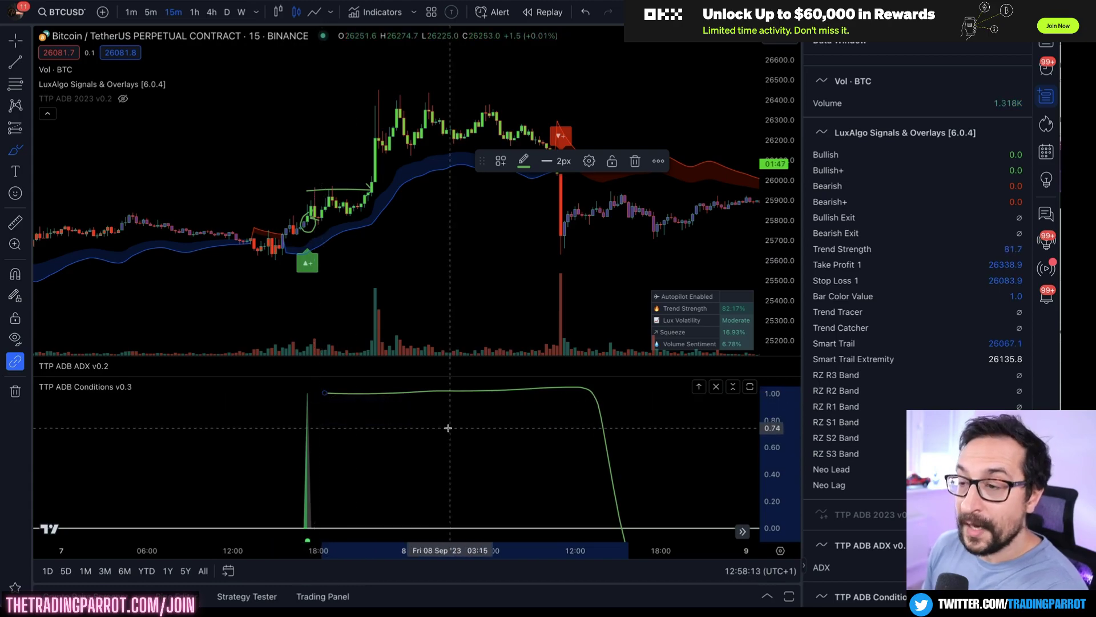
double_click(80, 387)
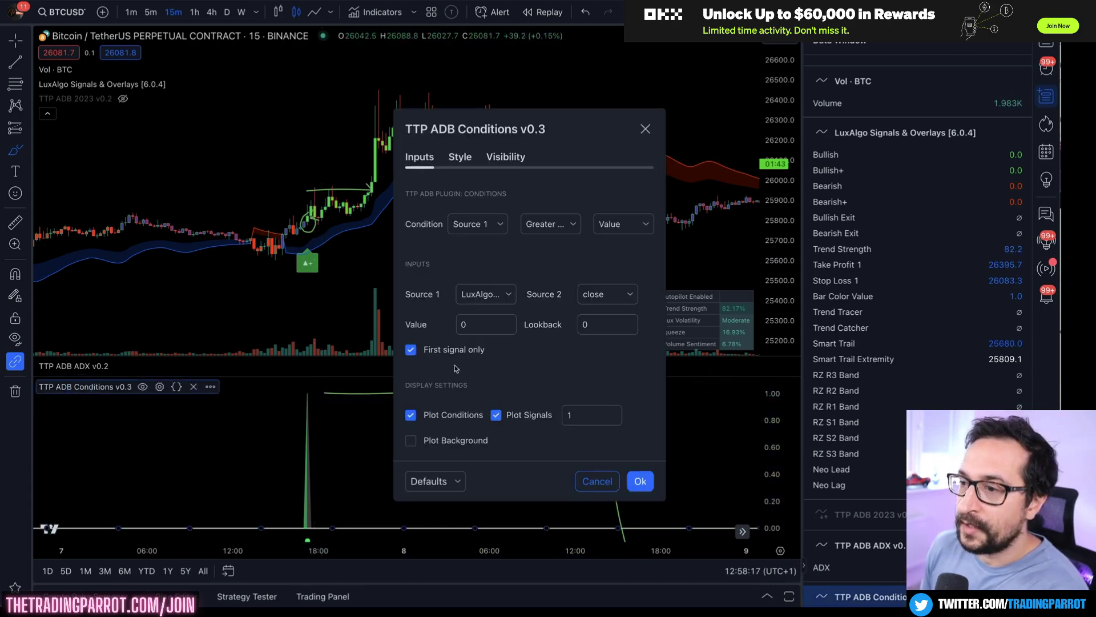
click(598, 481)
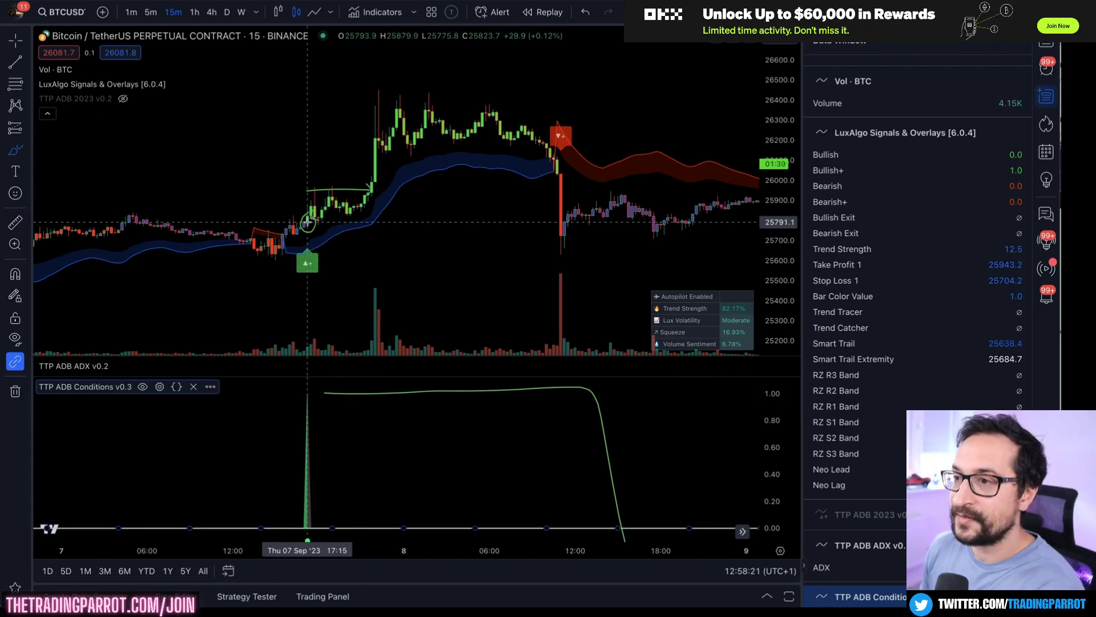
Search the indicators for "adb" and add a second TTP ADB Plugin: Conditions to the chart.
key(slash)
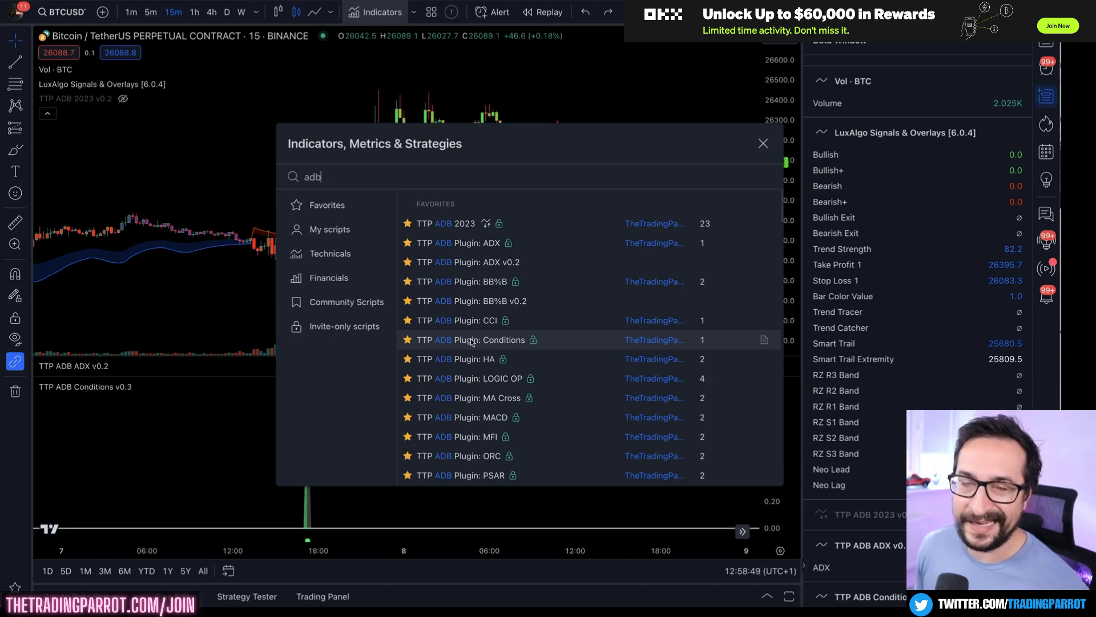
click(471, 340)
key(Escape)
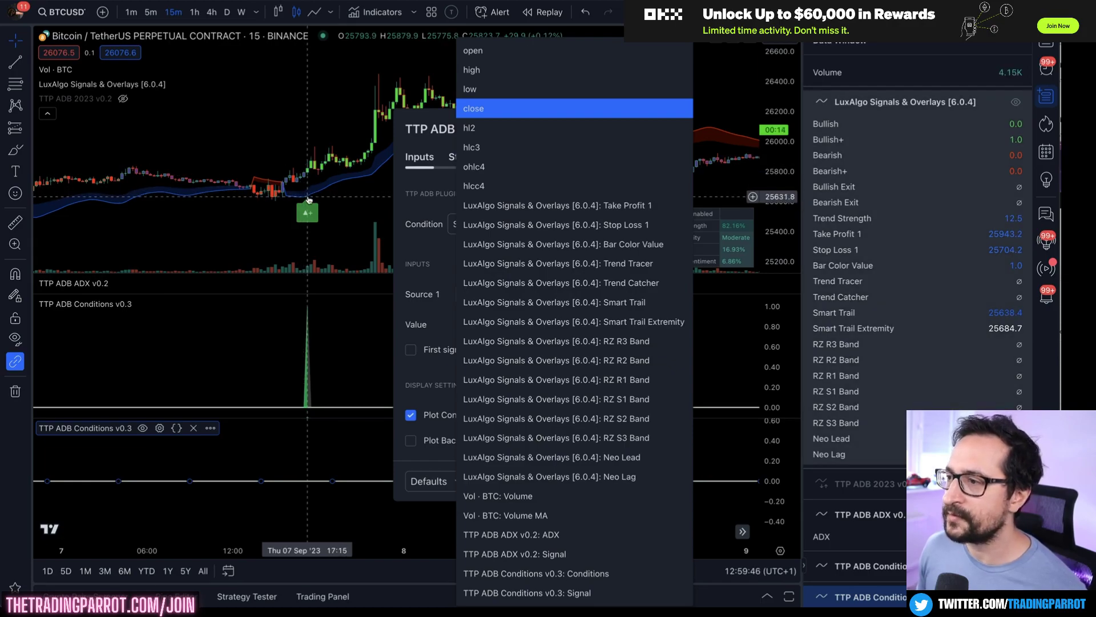
In the second TTP ADB Conditions, set Source 2 to LuxAlgo Signals & Overlays [6.0.4]: Smart Trail and leave First signal only disabled.
key(Escape)
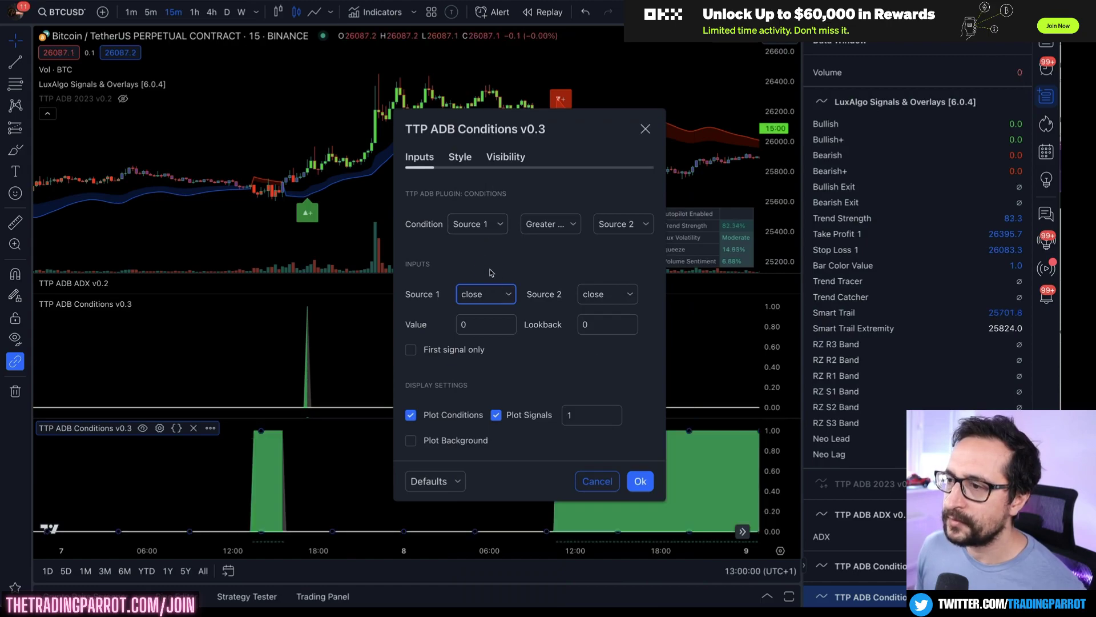
click(627, 296)
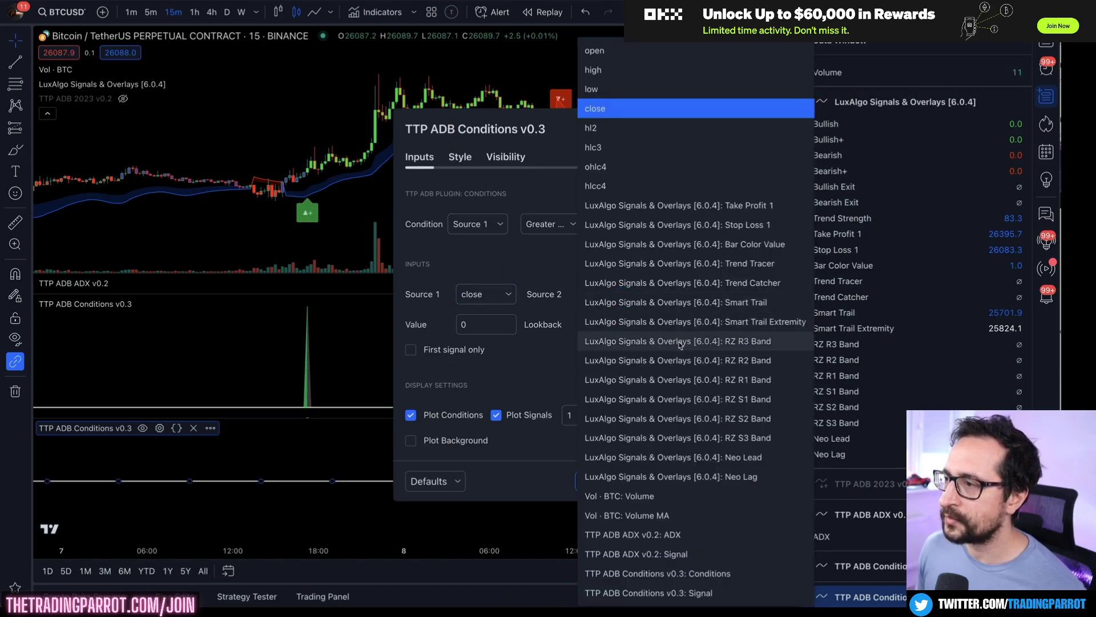
click(679, 302)
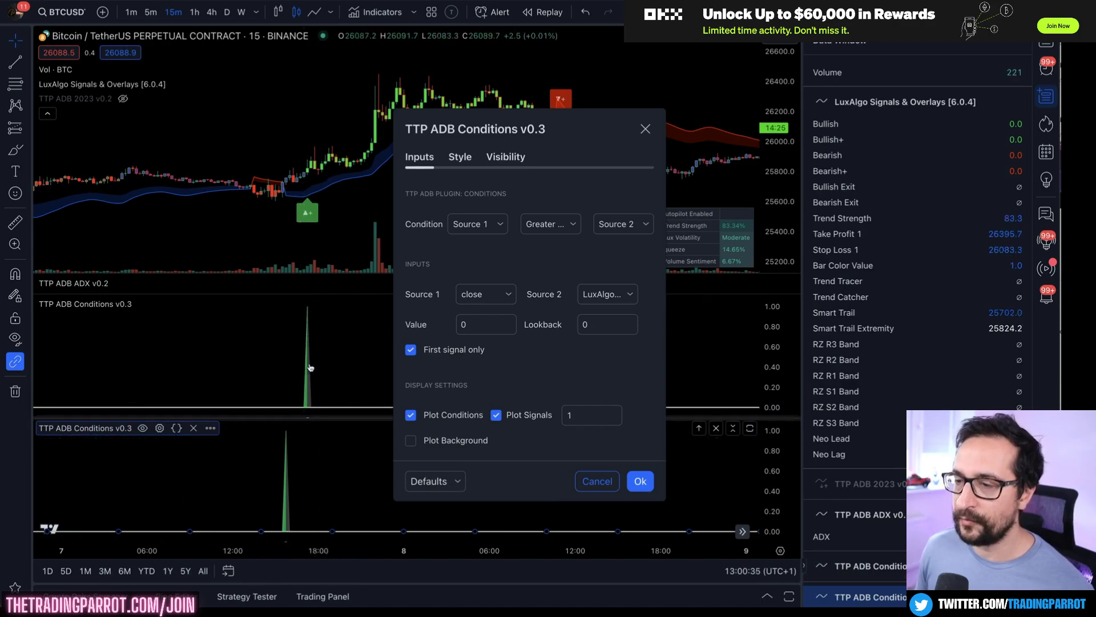
click(451, 352)
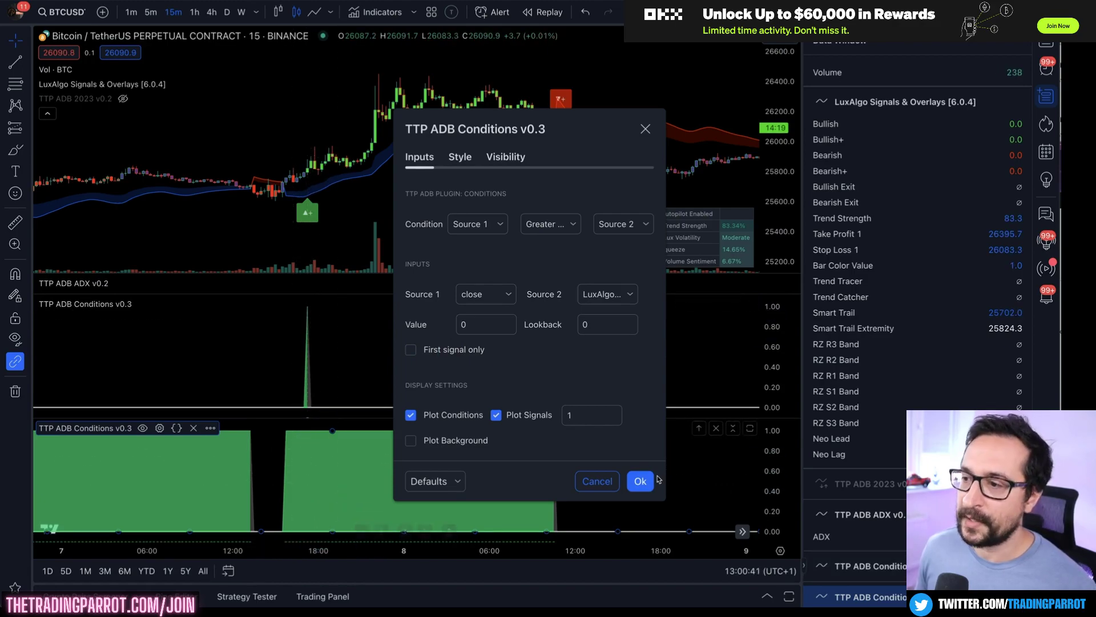
key(Escape)
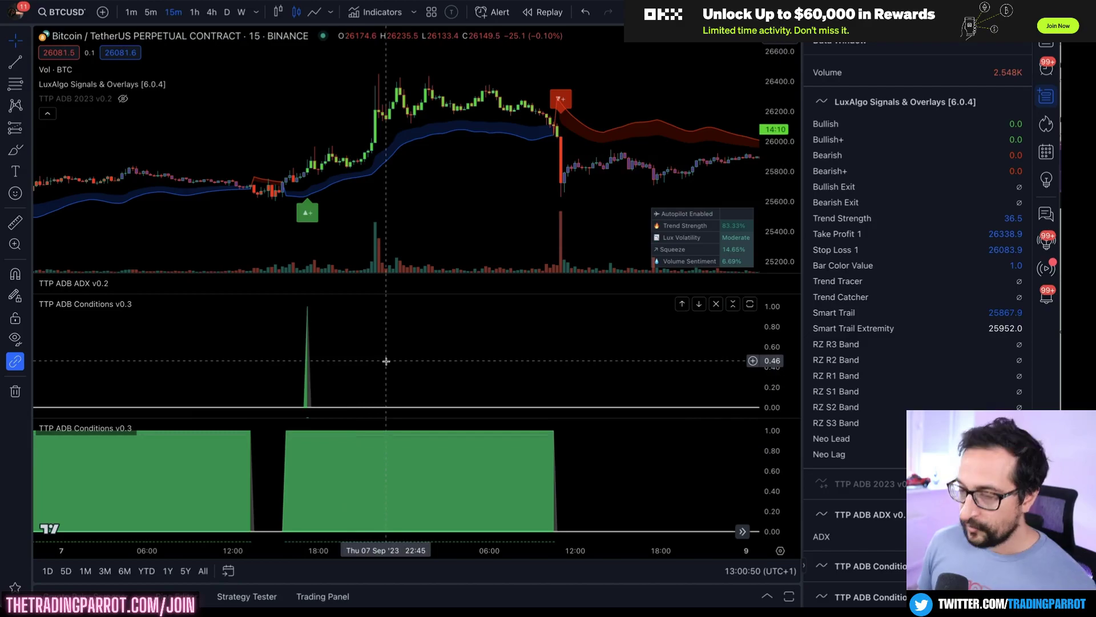
Search the indicators for "logic" and add TTP ADB Plugin: LOGIC OP to the chart.
key(slash)
text(logic)
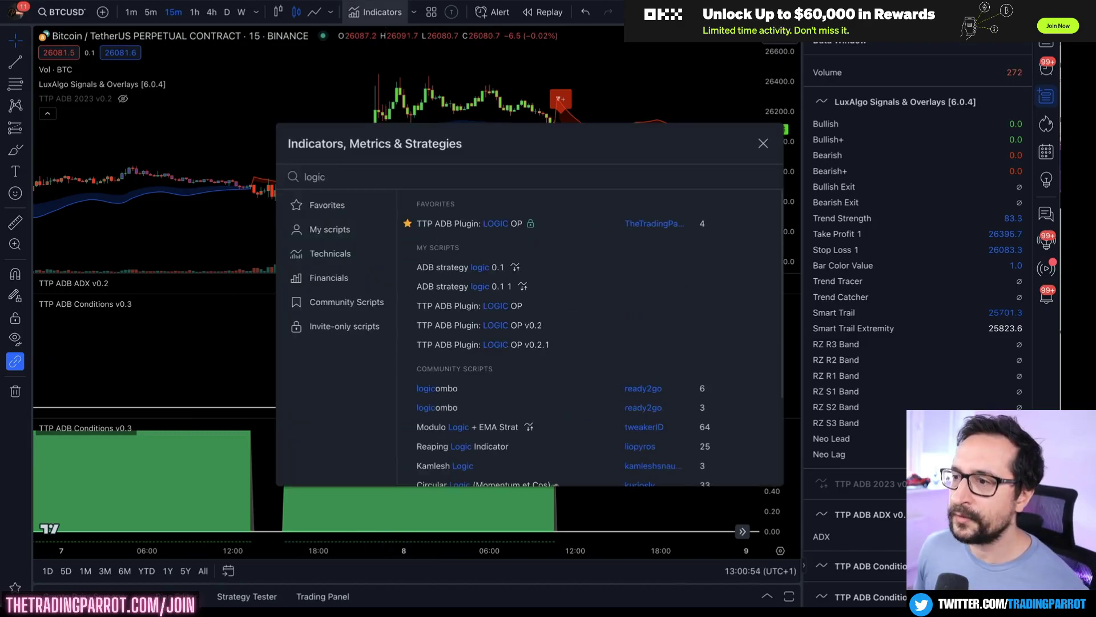
click(439, 226)
click(209, 294)
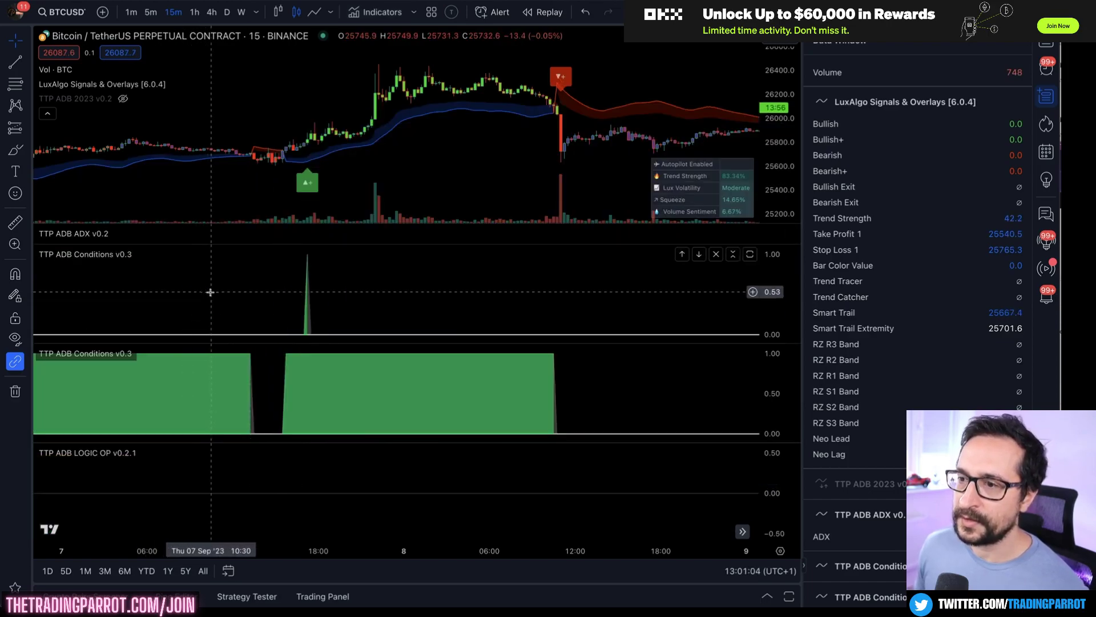
In LOGIC OP, combine both Conditions plugins with the AND operator, using the first TTP ADB Conditions v0.3: Signal as Plugin 01.
click(700, 233)
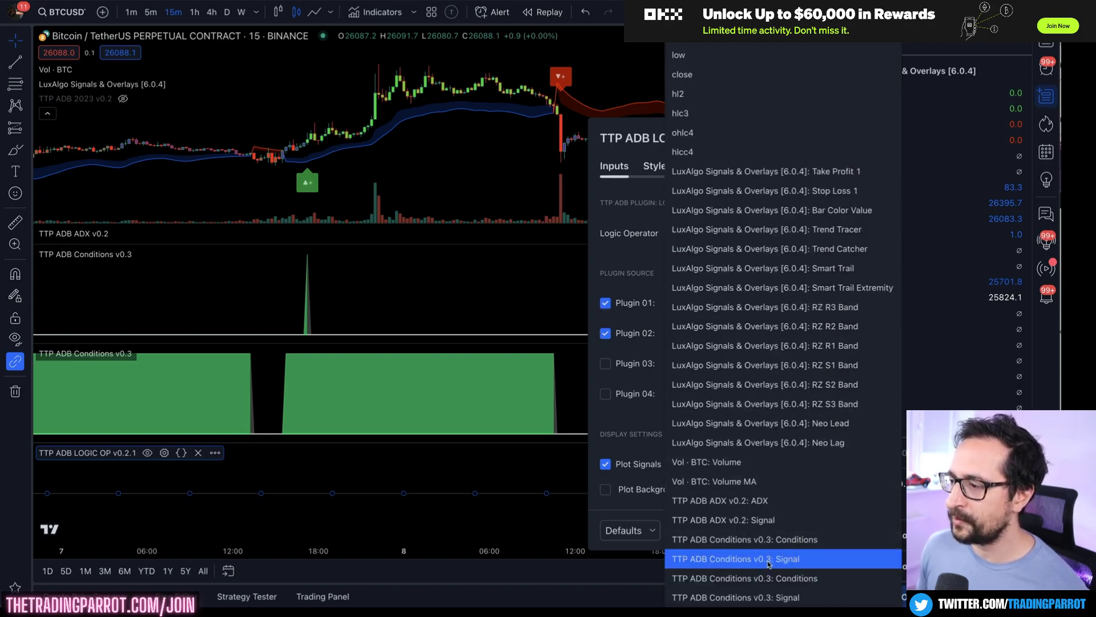
click(777, 563)
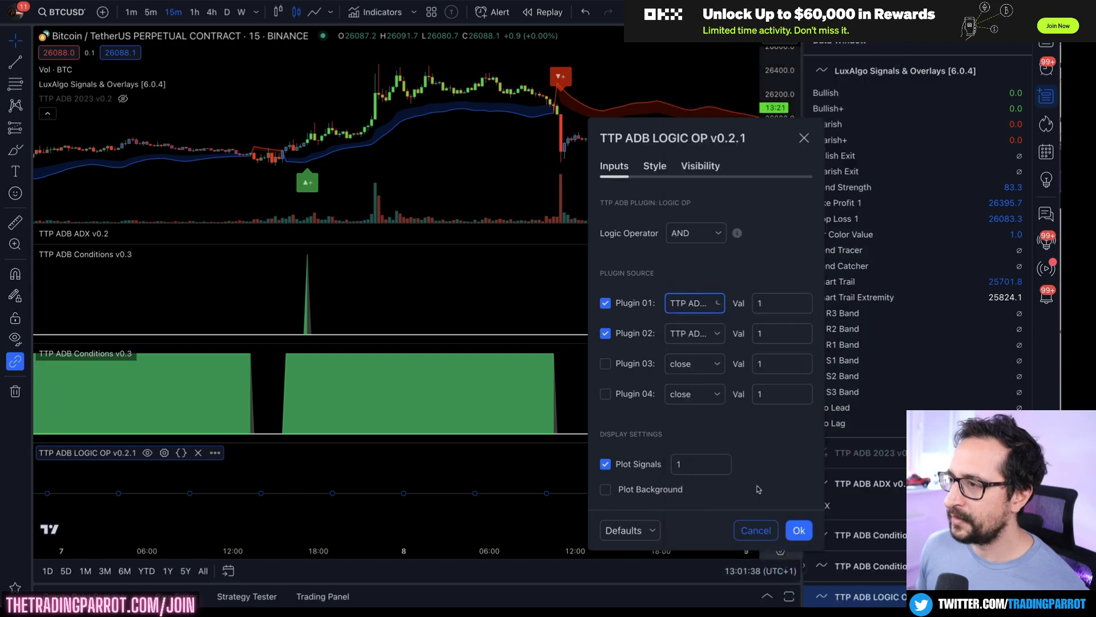
click(703, 334)
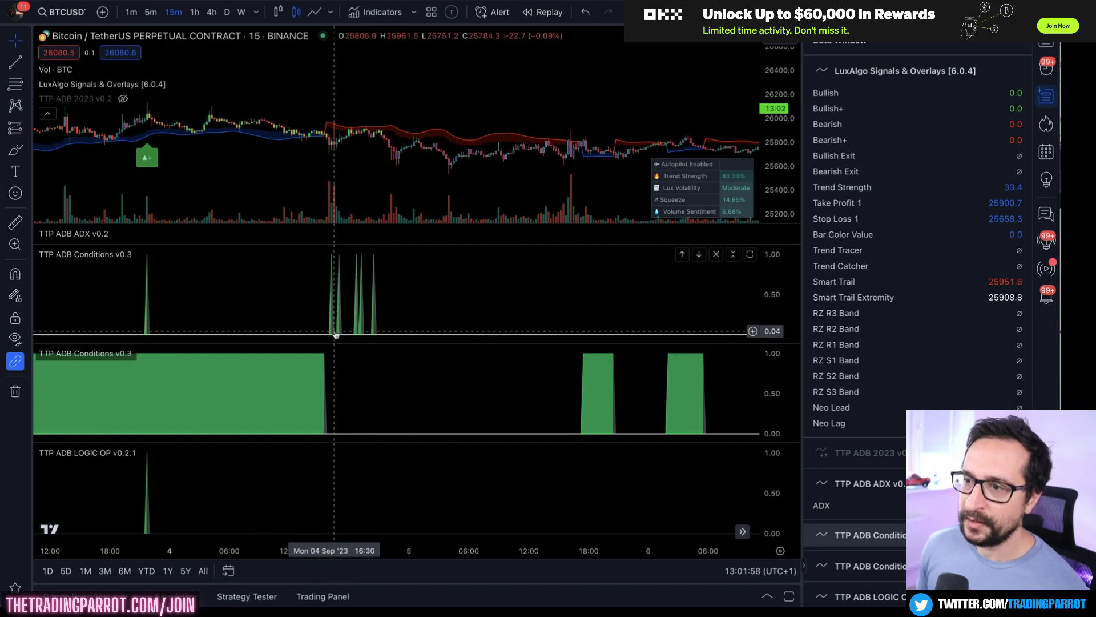
Compare the LOGIC OP signals with the two TTP ADB Conditions plots across earlier dates.
click(370, 334)
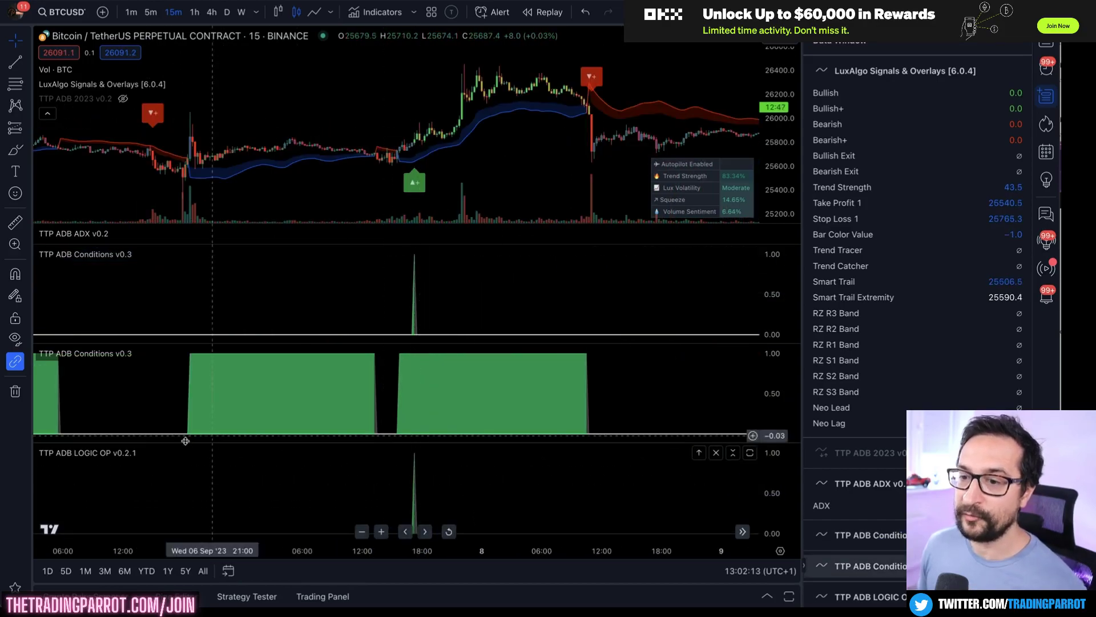
mouse_move(89, 460)
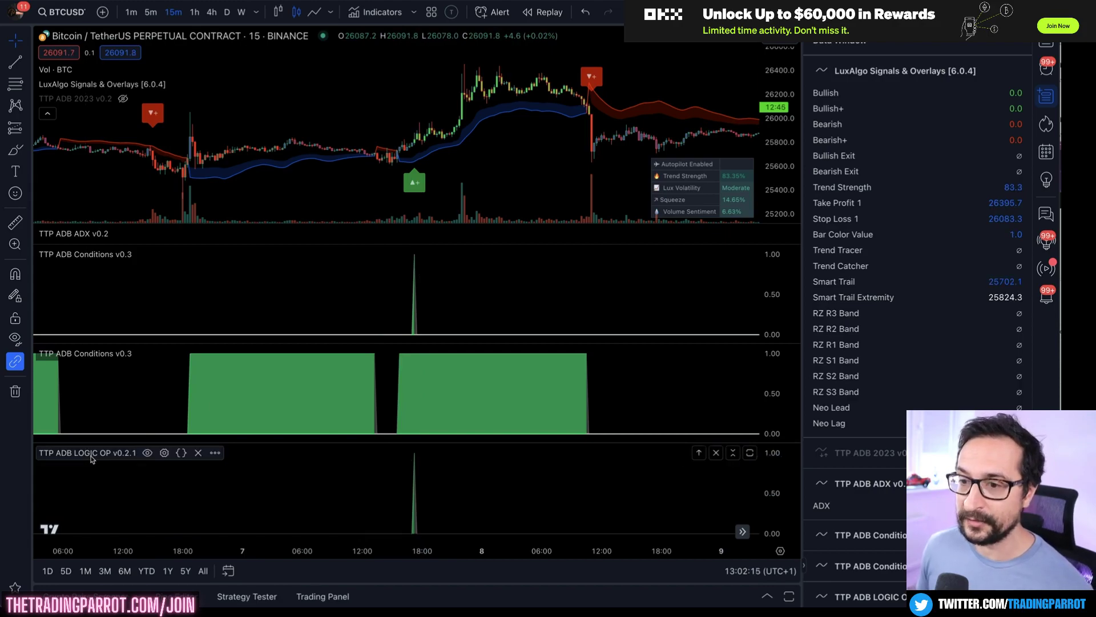
click(90, 457)
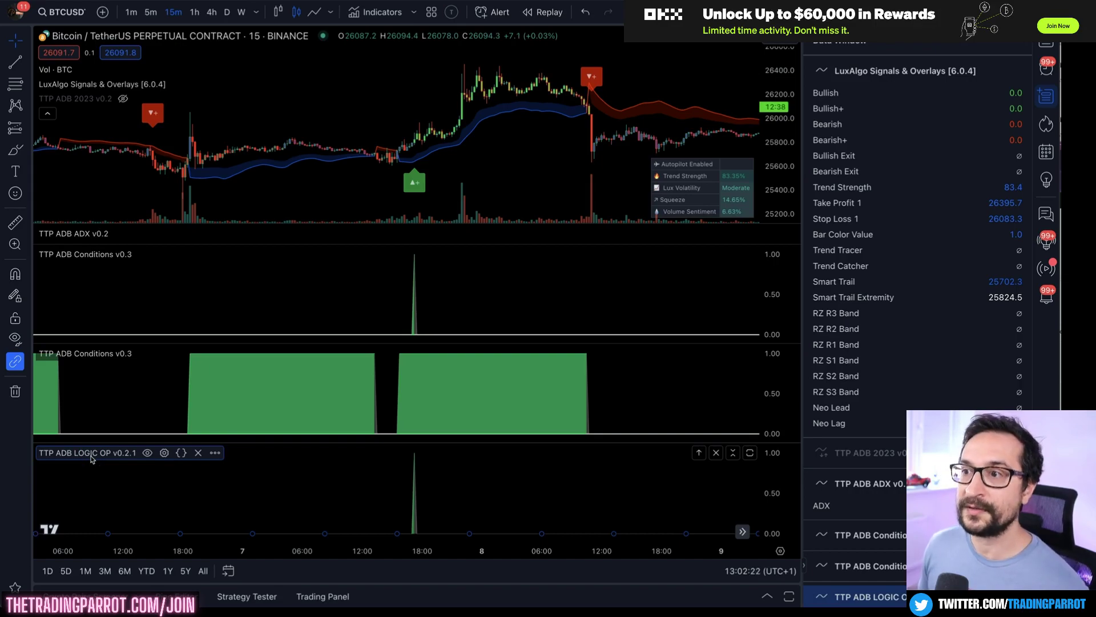
Show the TTP ADB 2023 v0.2 strategy and set its Plugin 01 source to TTP ADB LOGIC OP v0.2.1: Signal.
click(122, 98)
click(139, 98)
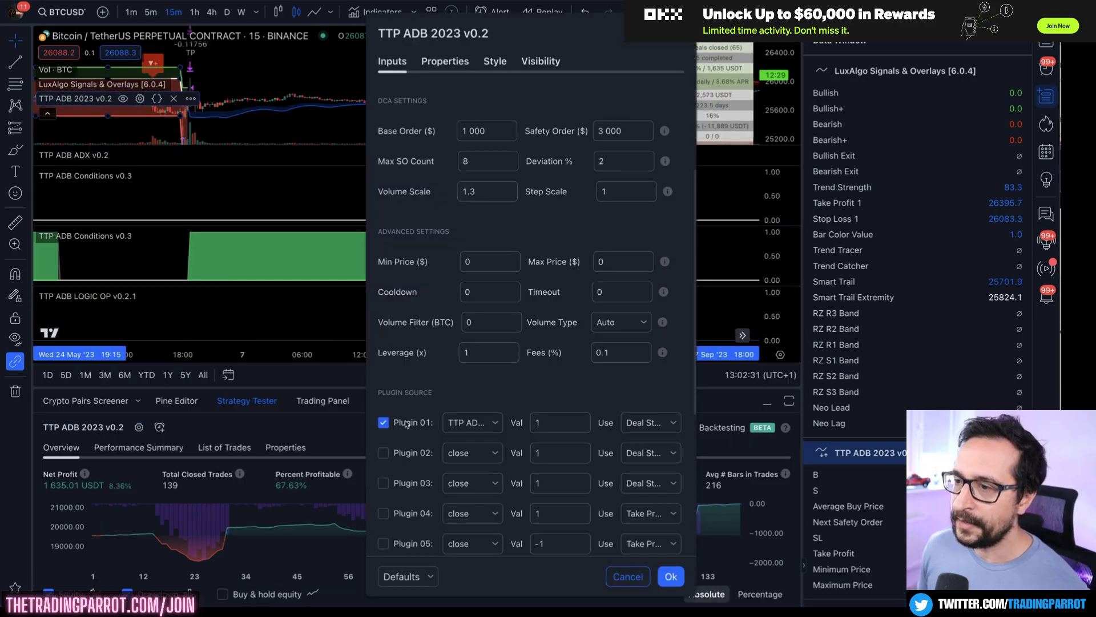
click(470, 432)
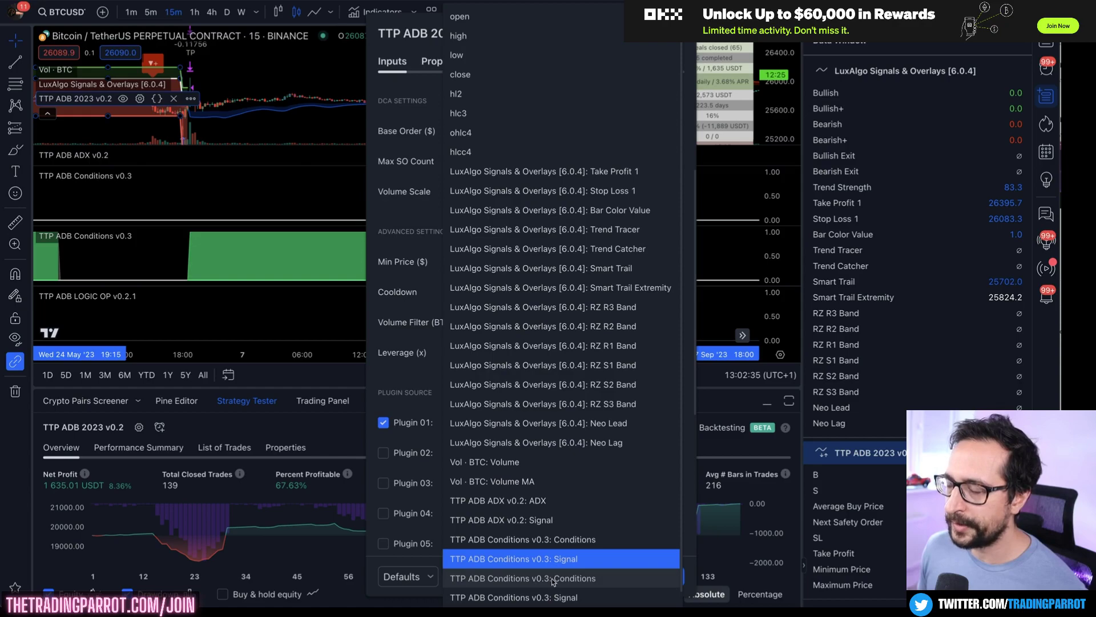
scroll(548, 600, down, 1)
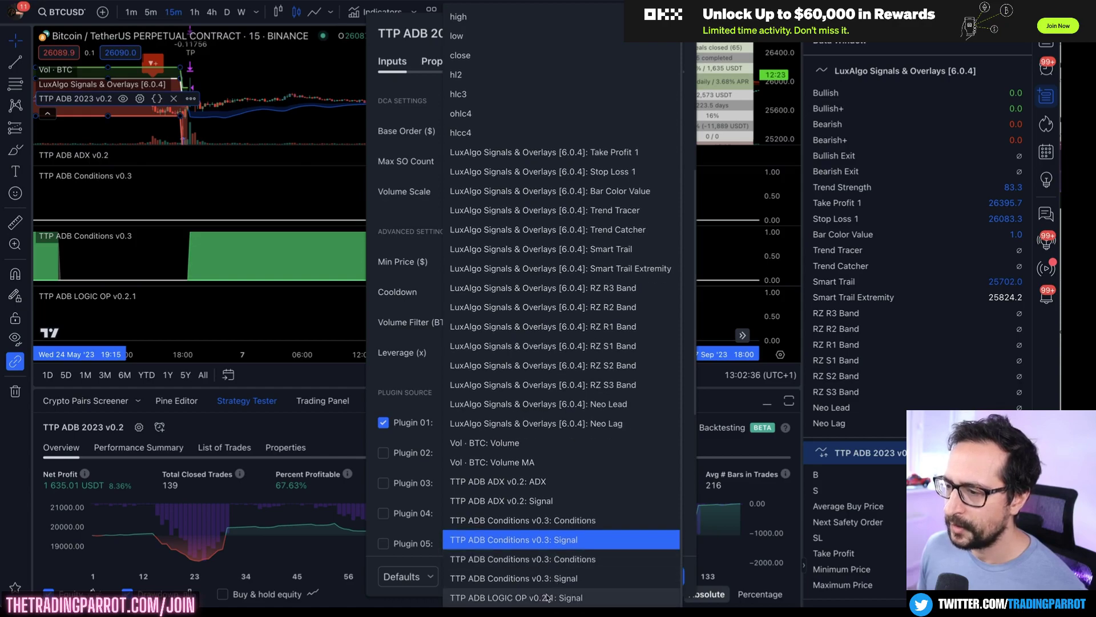
click(585, 597)
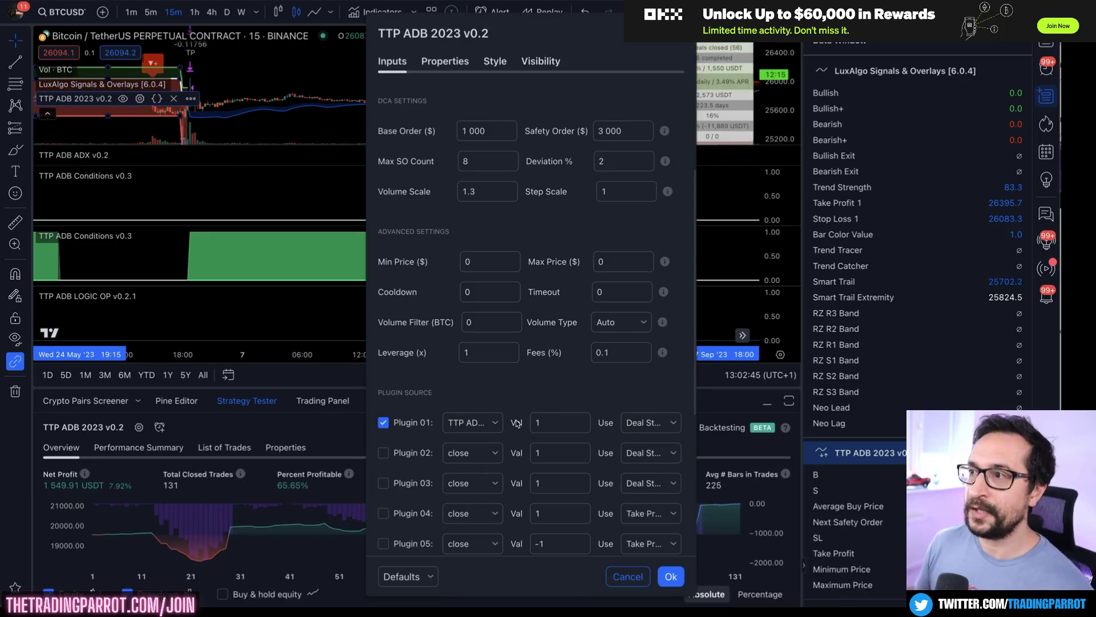
key(Return)
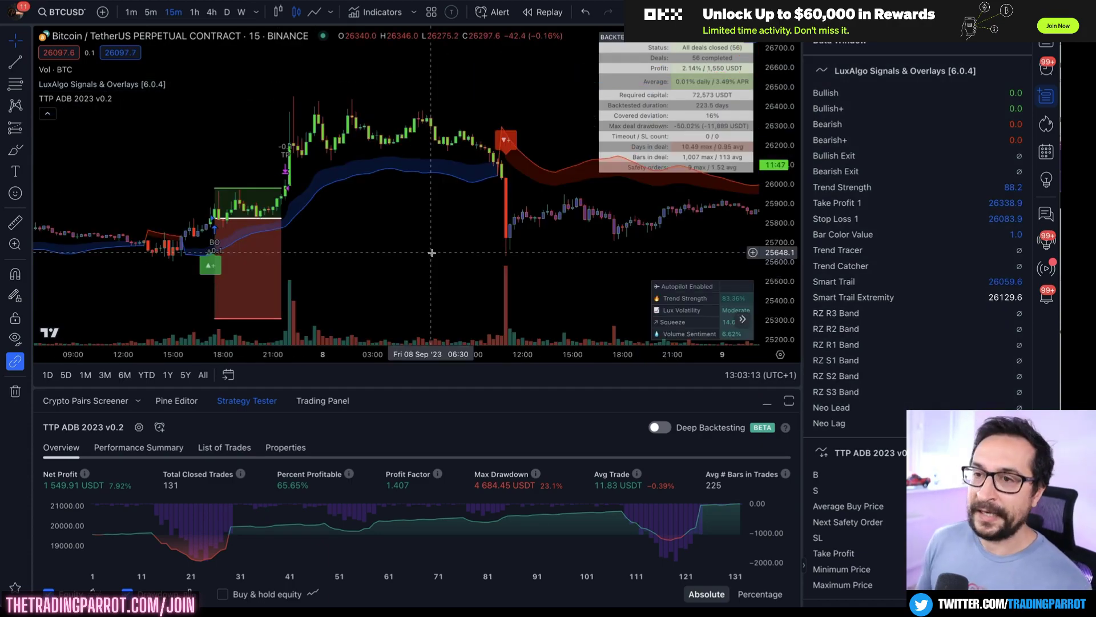
Review the Presets / Filters options in the LuxAlgo Signals & Overlays [6.0.4] settings.
double_click(149, 84)
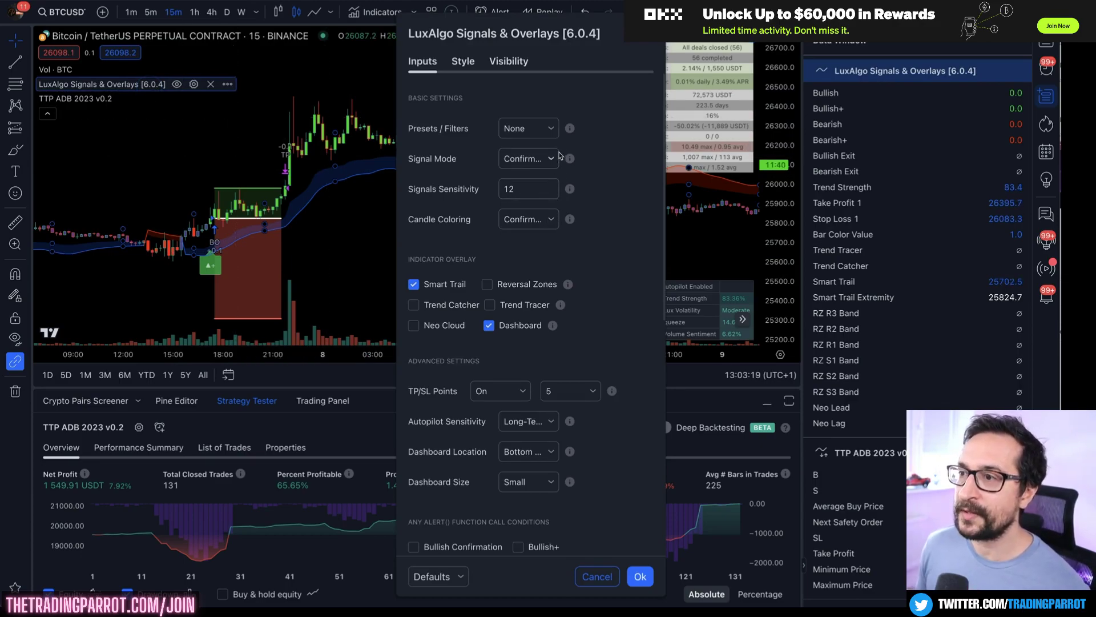
click(549, 129)
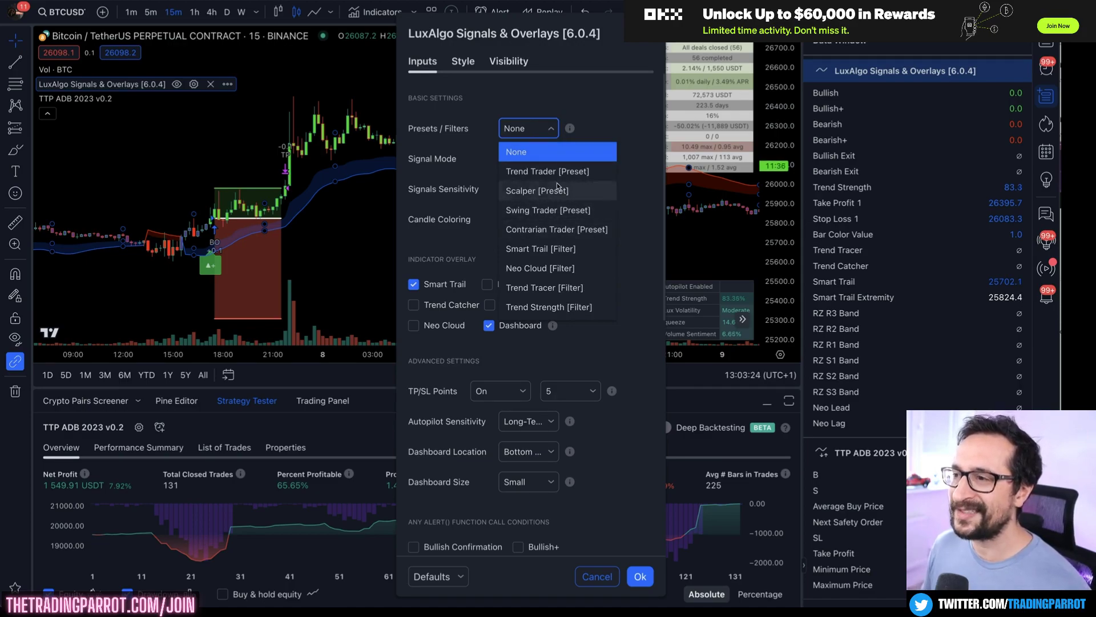
click(609, 108)
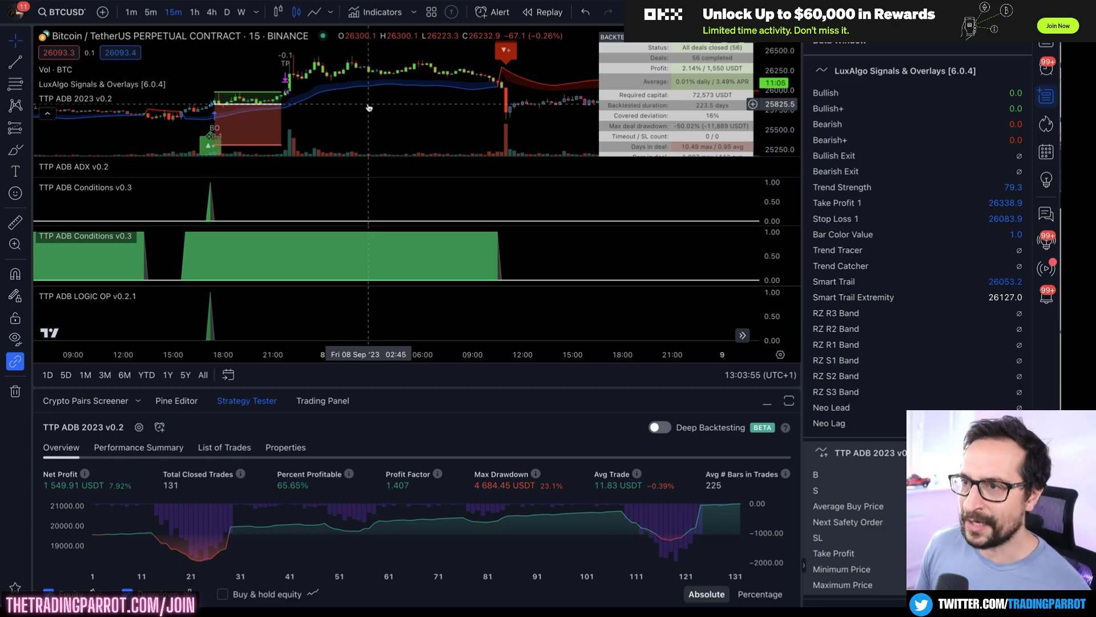
Enlarge the chart area above the strategy report and review the input settings of TTP ADB LOGIC OP v0.2.1.
drag(713, 388, 713, 420)
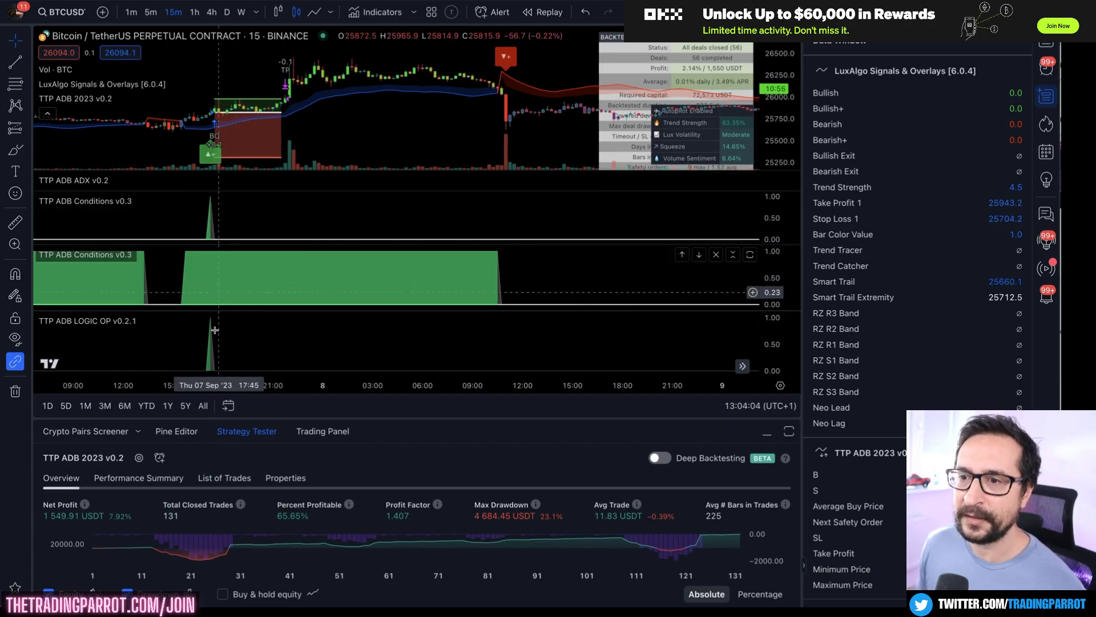
double_click(114, 320)
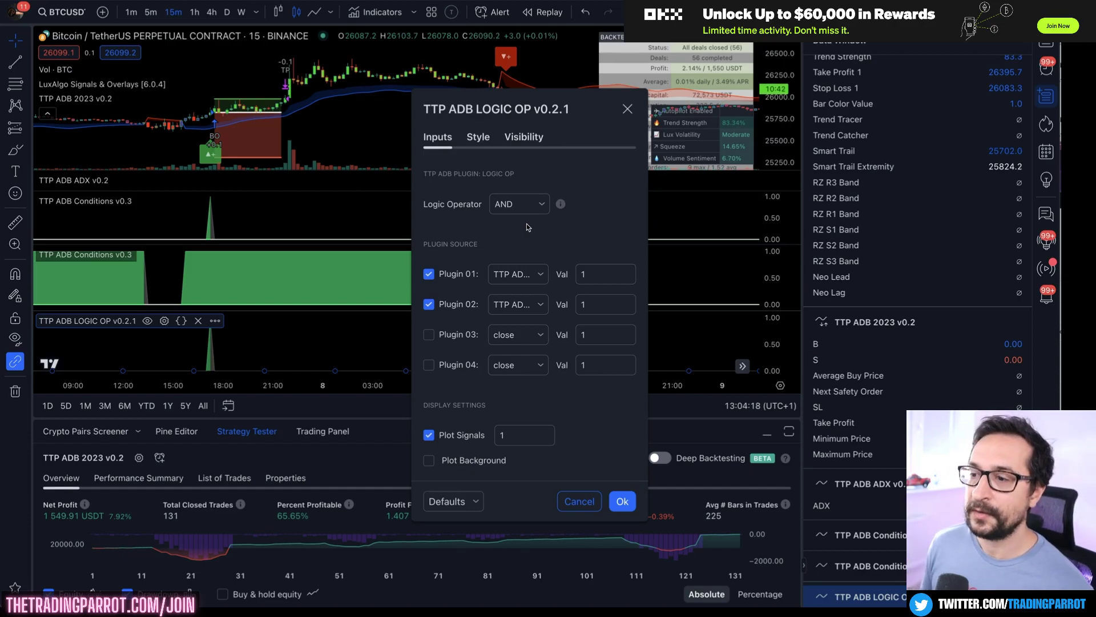
key(Escape)
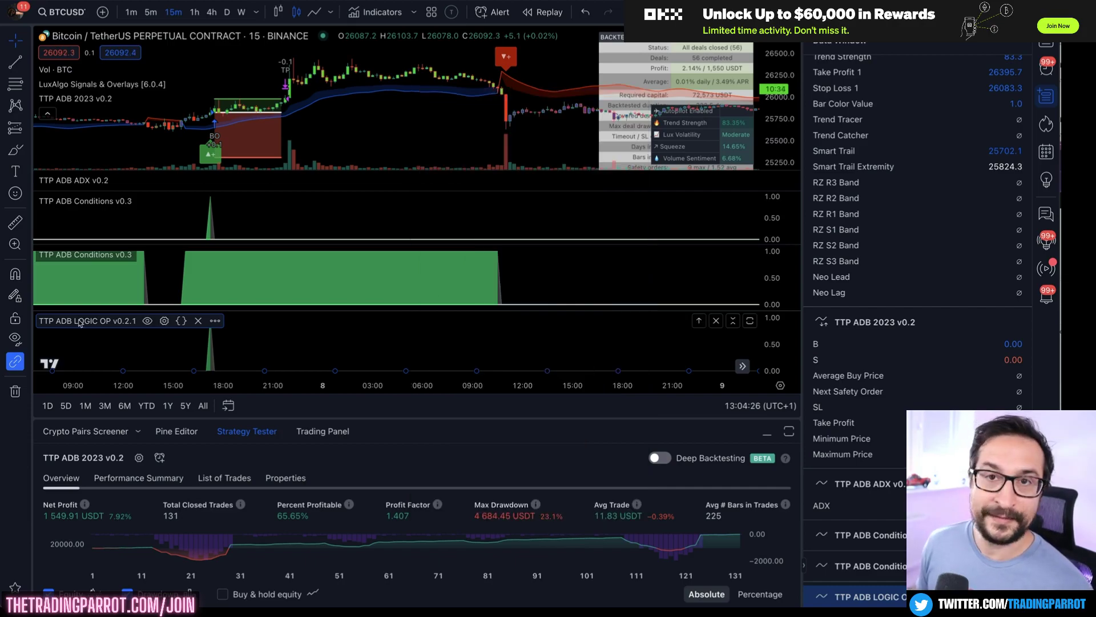
Set up an alert on TTP ADB LOGIC OP v0.2.1 with the Once Per Bar Close trigger and show its notification options.
click(483, 13)
click(527, 165)
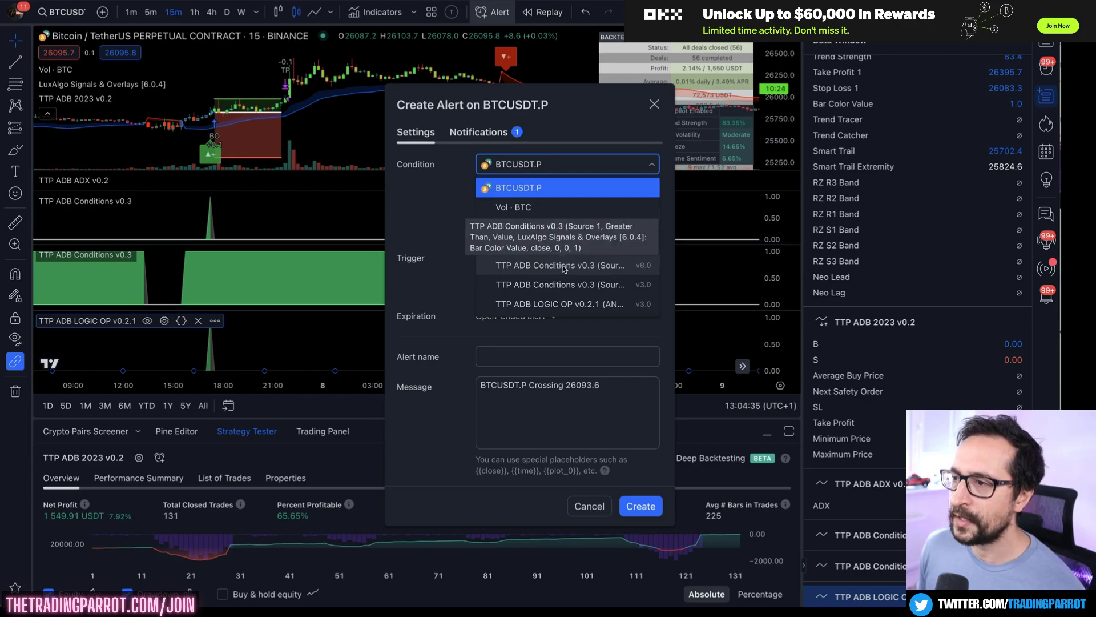
click(573, 305)
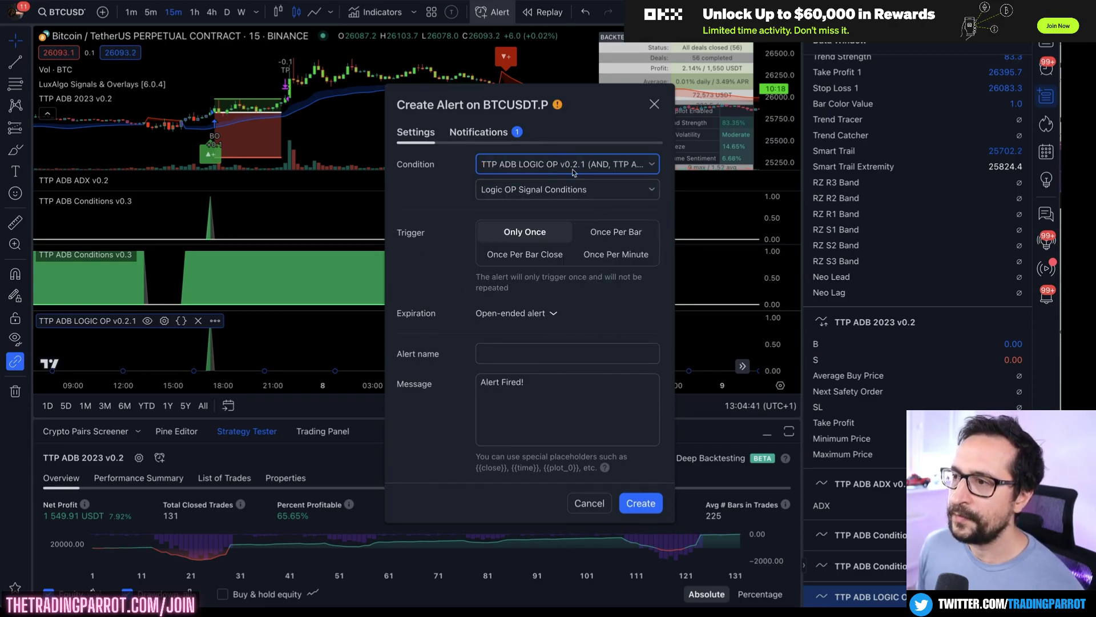
click(524, 256)
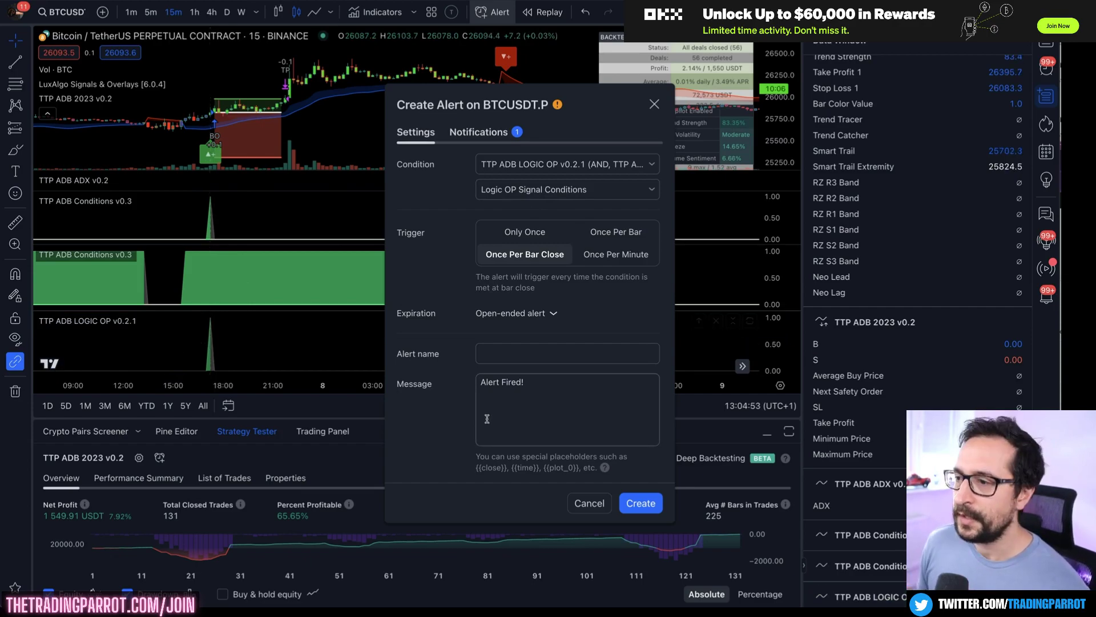
click(510, 417)
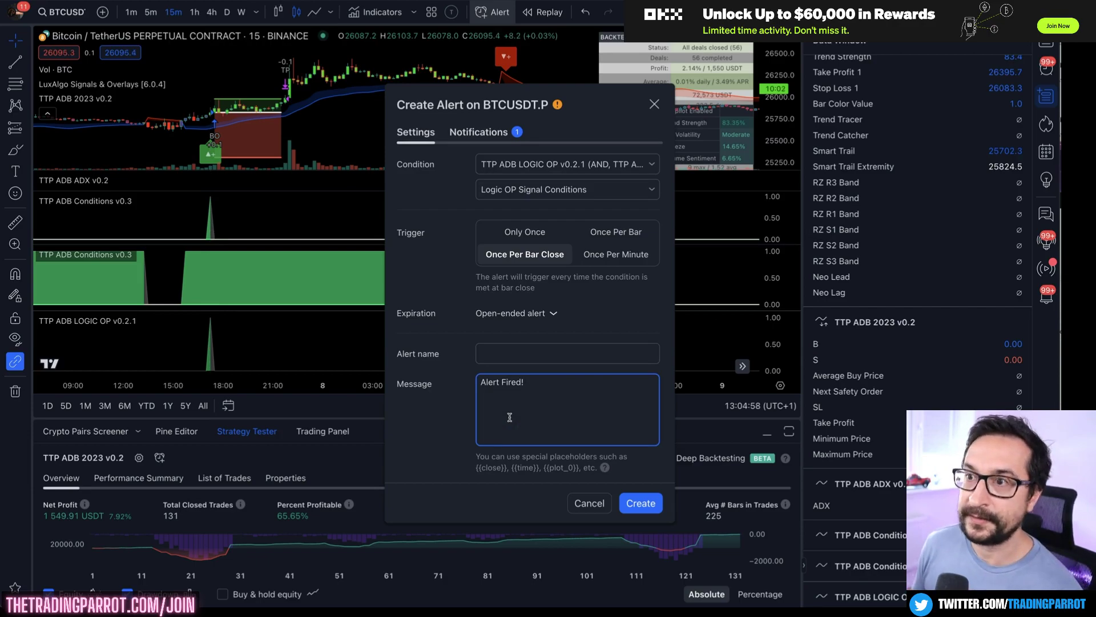
click(479, 135)
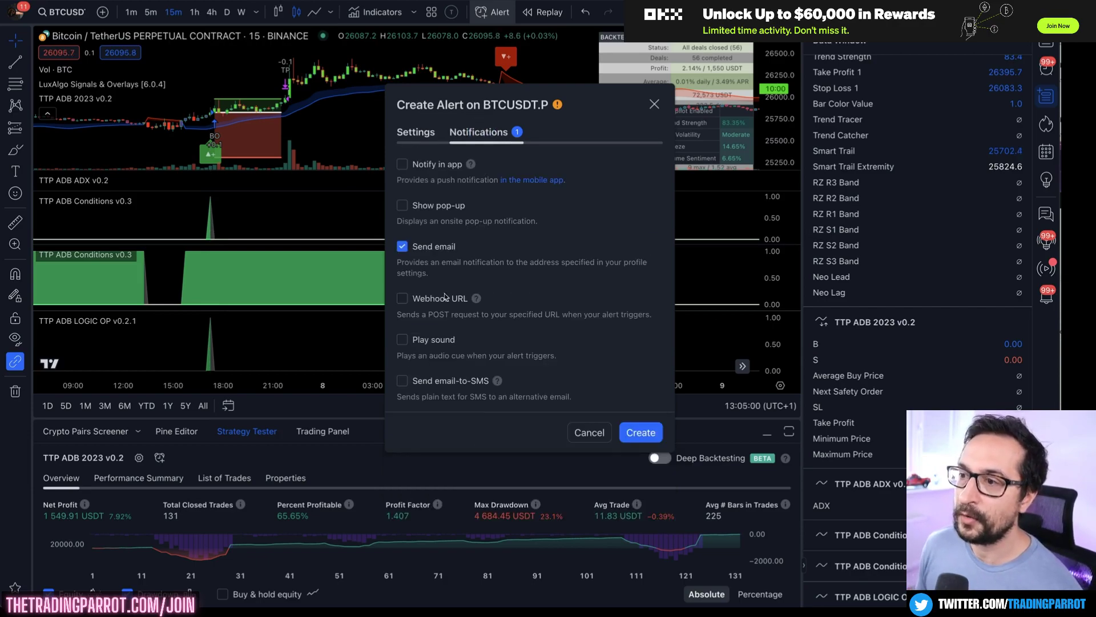